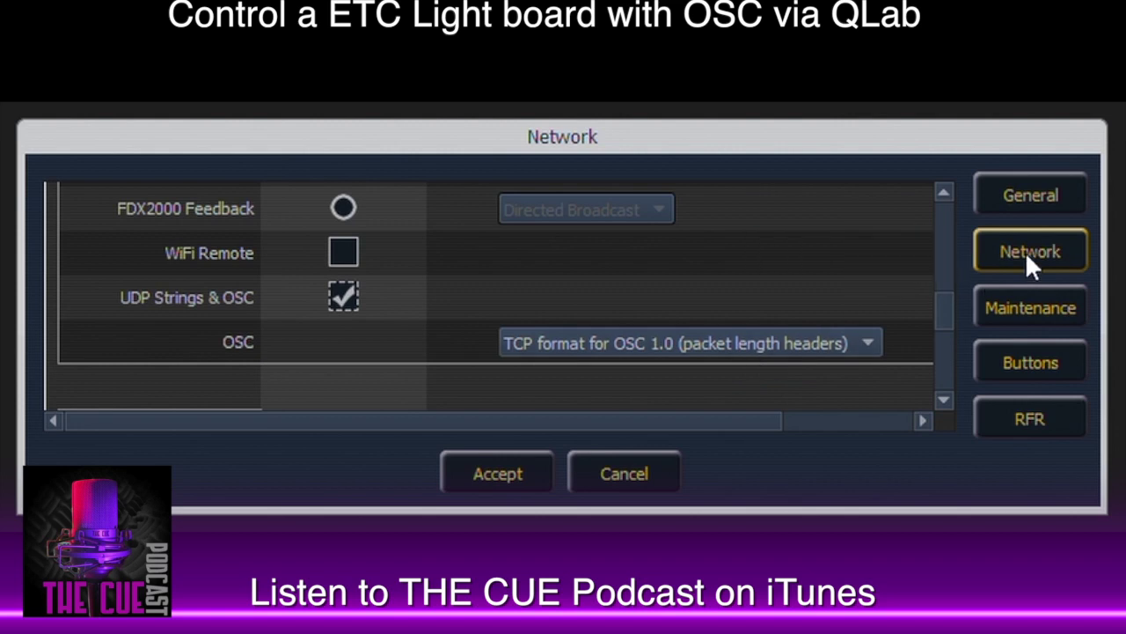
Review the Eos network settings, including IP address and UDP Strings & OSC, and accept them.
{"action": "left_click_drag", "start_coordinate": [945, 309], "coordinate": [938, 184]}
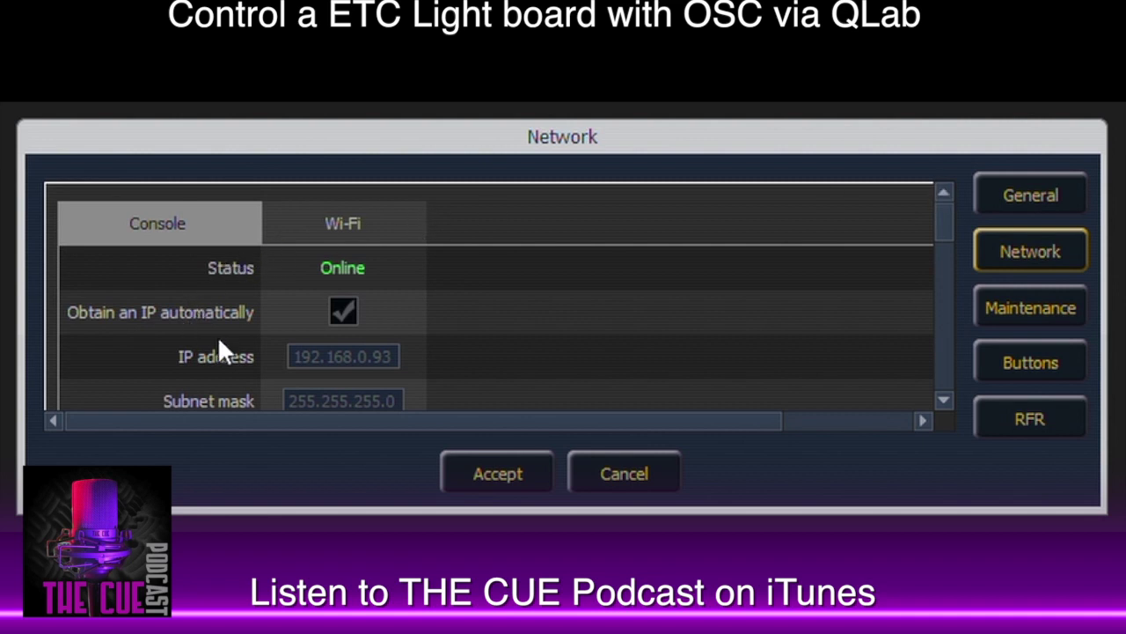
{"action": "left_click", "coordinate": [942, 400]}
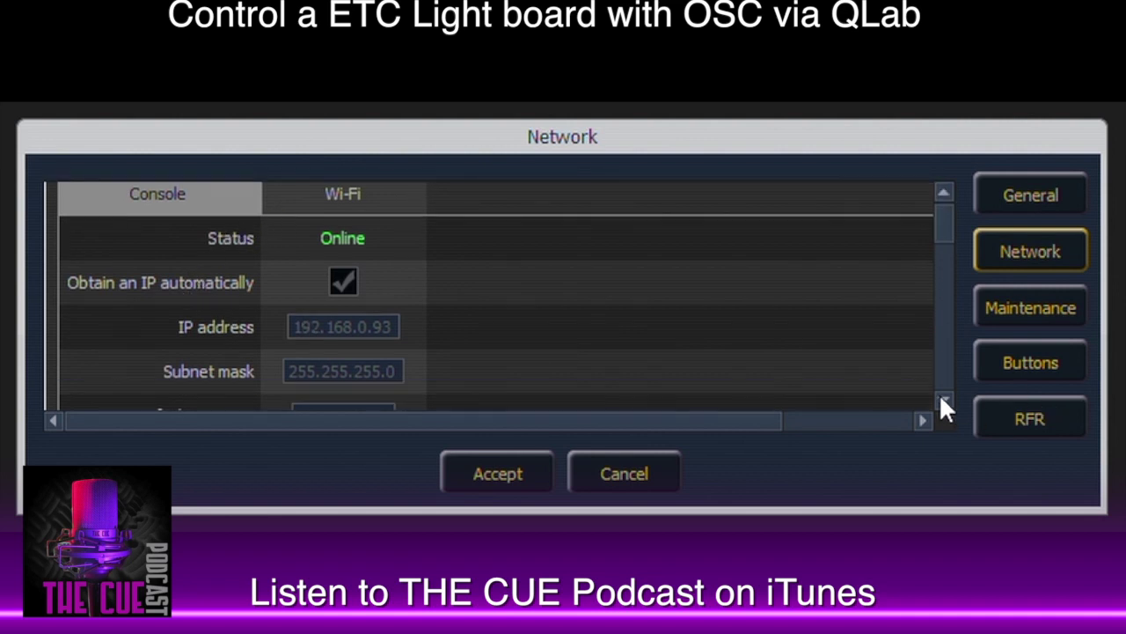
{"action": "left_click", "coordinate": [941, 401]}
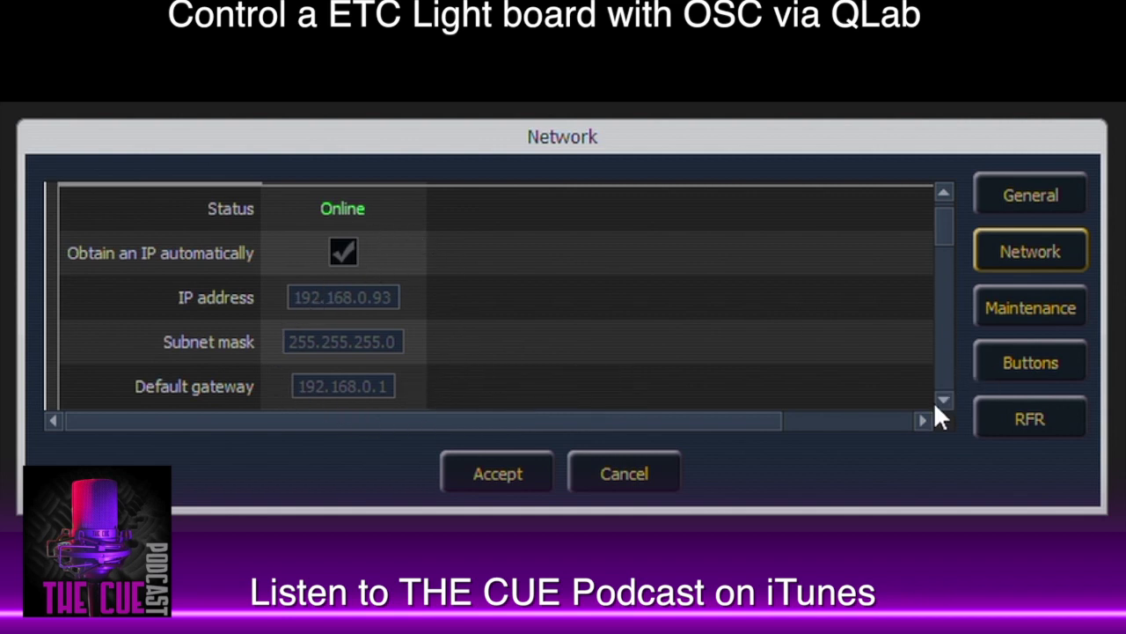
{"action": "scroll", "coordinate": [940, 400], "scroll_direction": "down", "scroll_amount": 5}
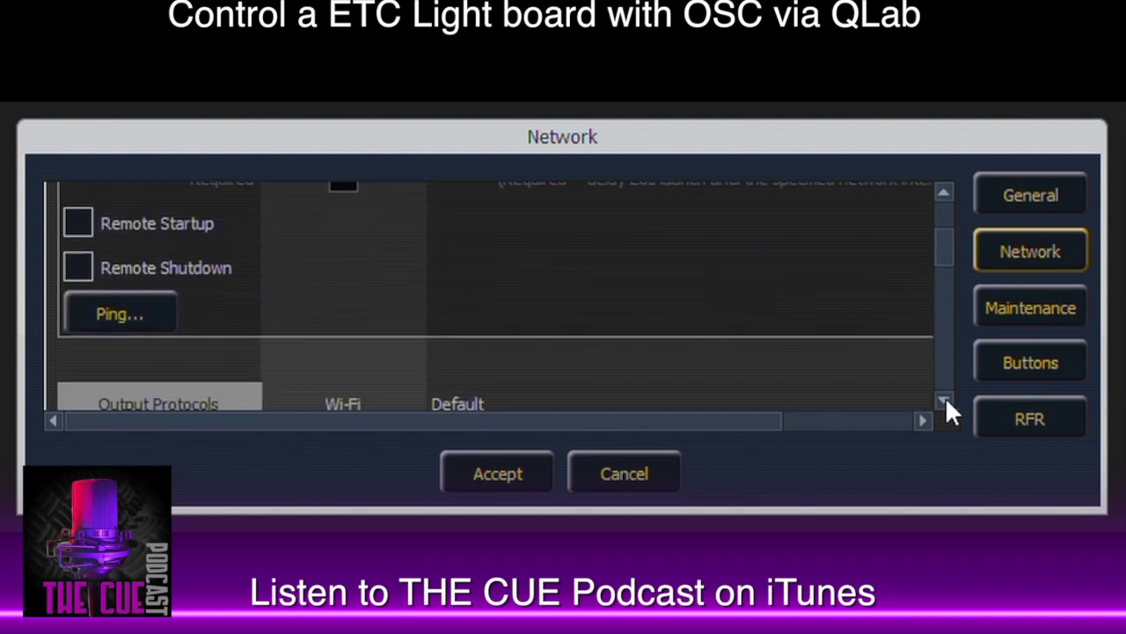
{"action": "scroll", "coordinate": [946, 400], "scroll_direction": "down", "scroll_amount": 10}
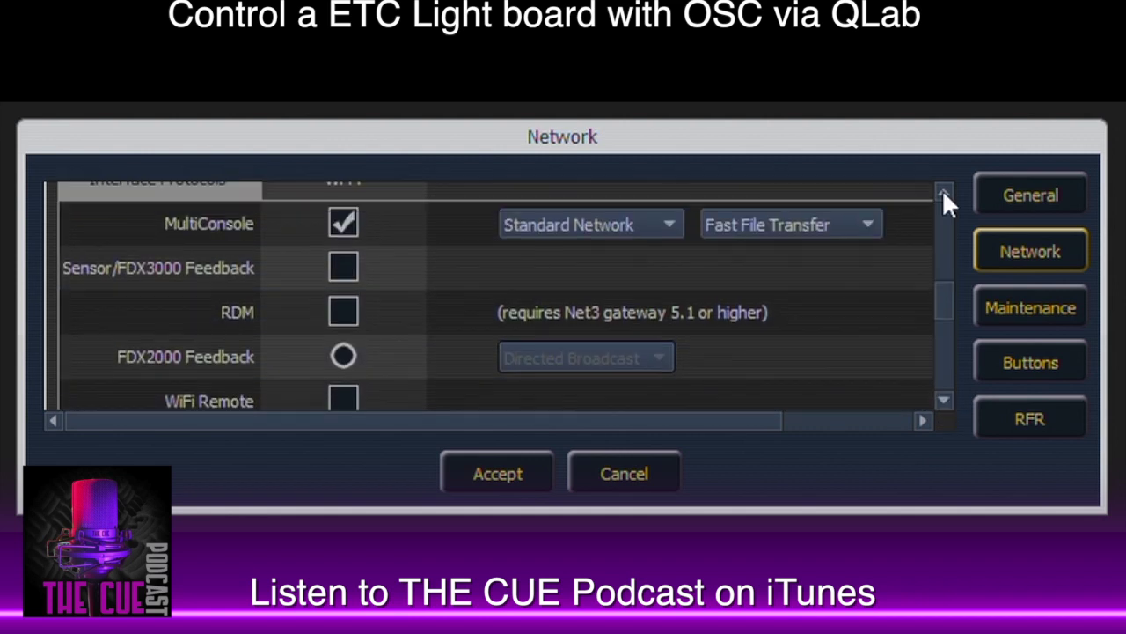
{"action": "left_click", "coordinate": [944, 195]}
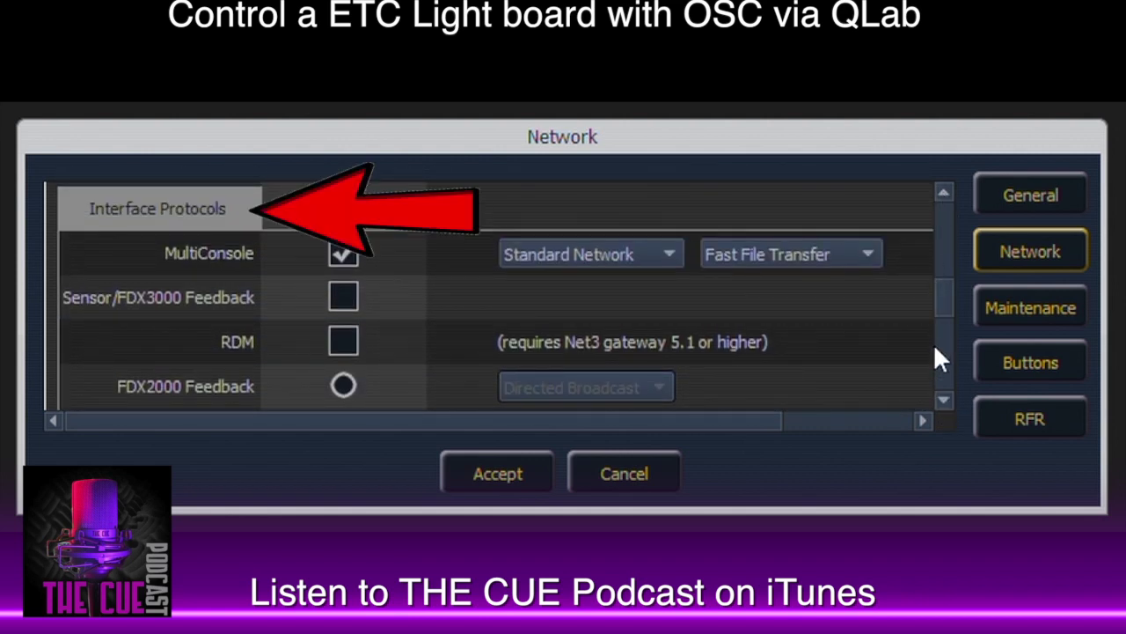
{"action": "scroll", "coordinate": [939, 407], "scroll_direction": "down", "scroll_amount": 3}
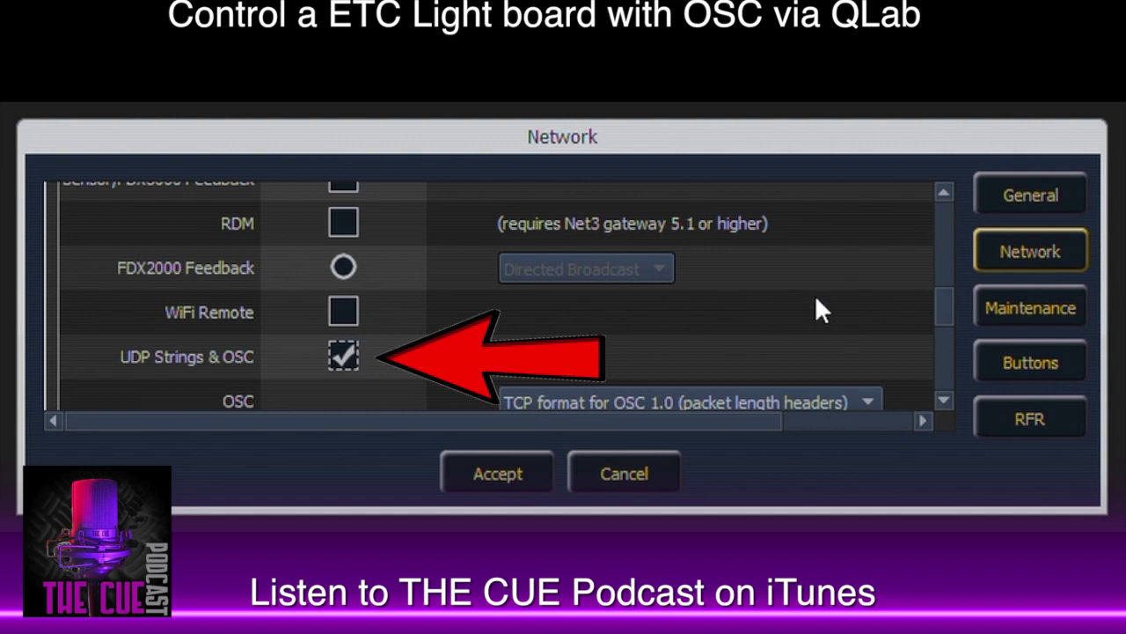
{"action": "left_click", "coordinate": [518, 466]}
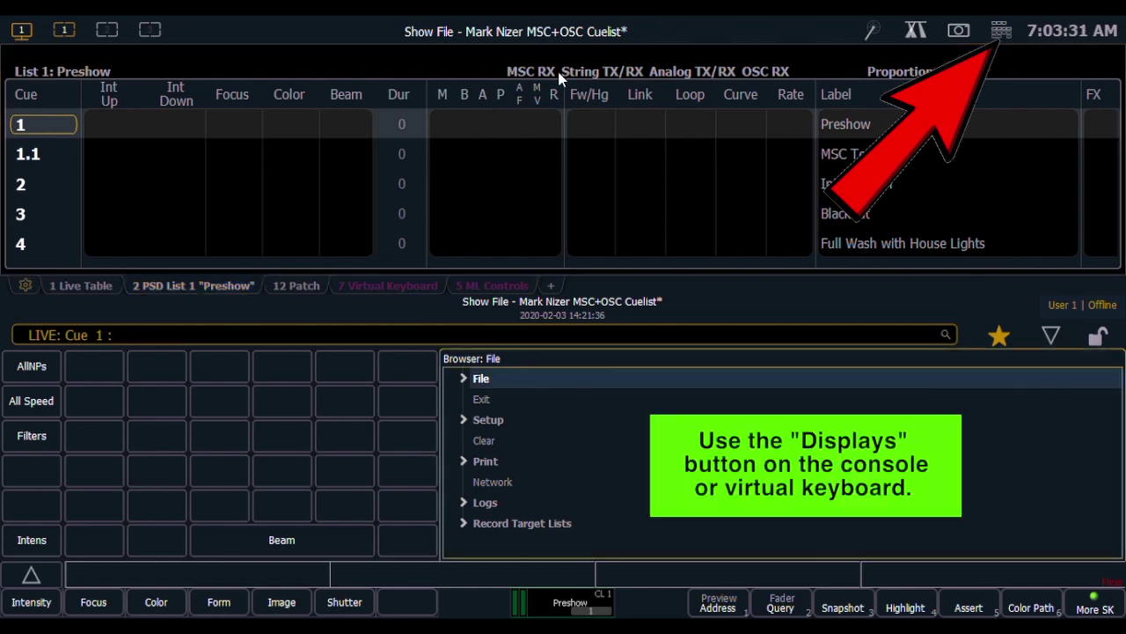
Expand the Preshow cue list full-screen, then restore it beside the File browser.
{"action": "key", "text": "d"}
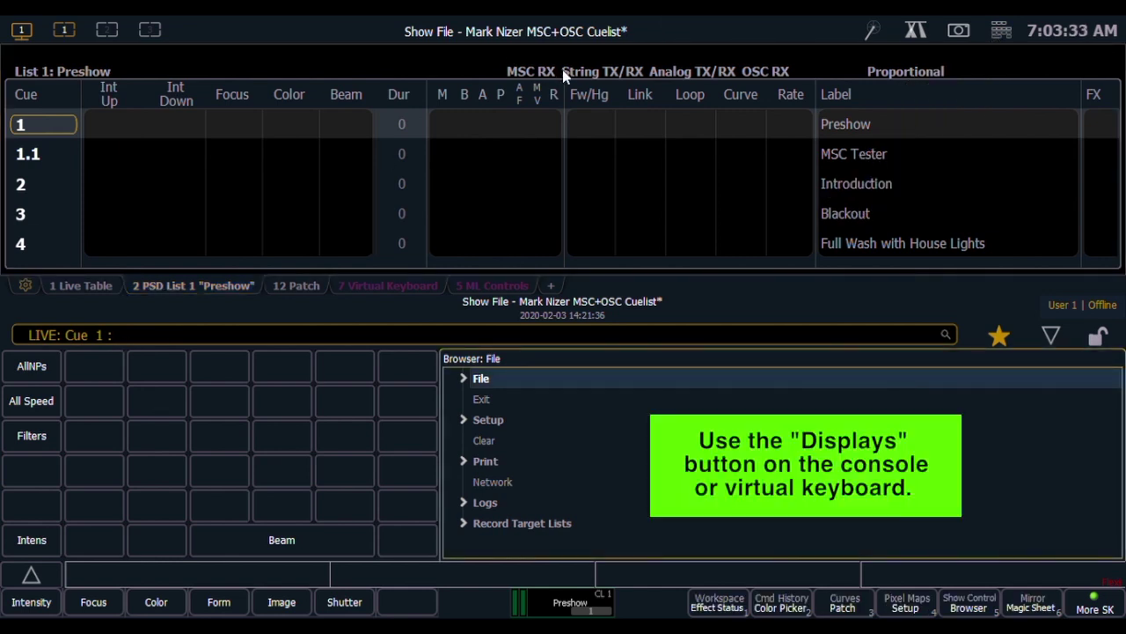
{"action": "left_click", "coordinate": [570, 73]}
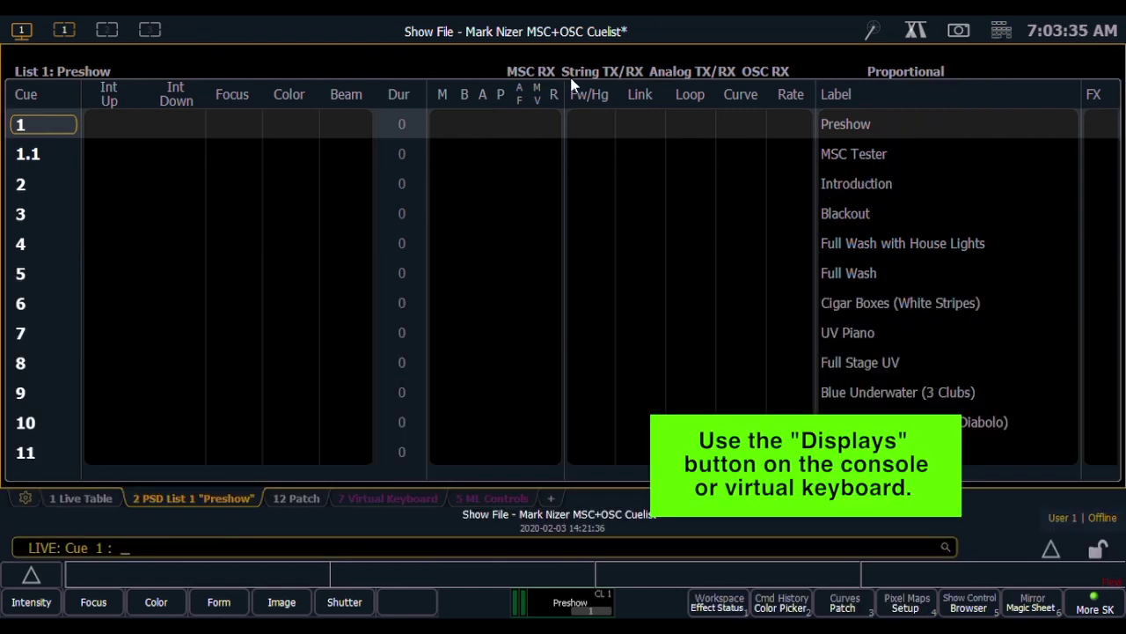
{"action": "key", "text": "d"}
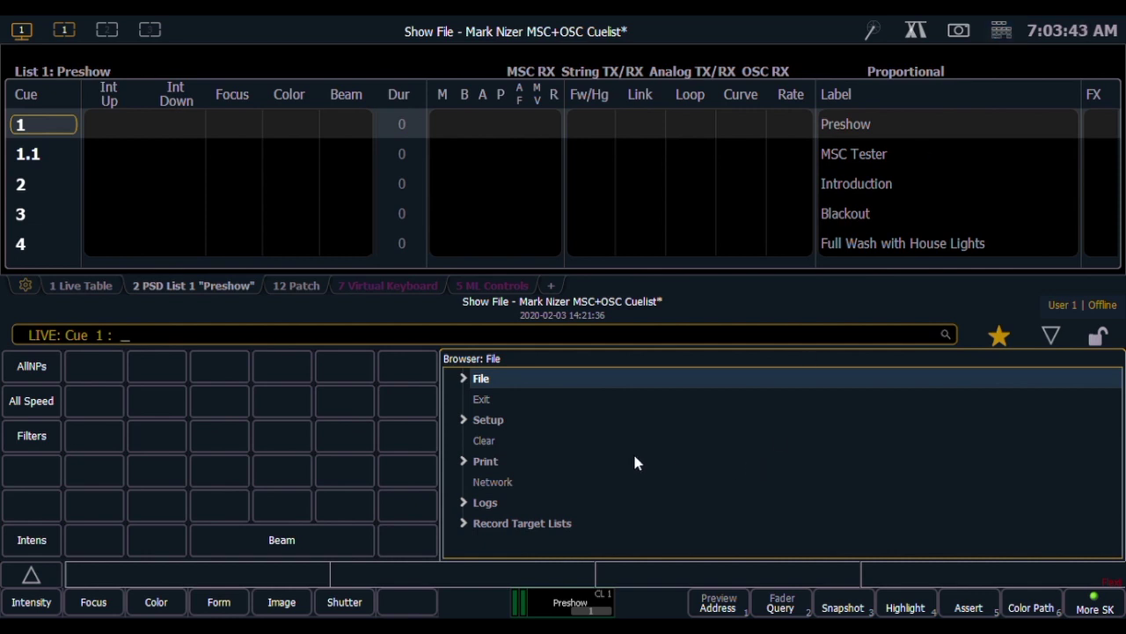
Open Setup > System Settings > Cue Settings and check the default Intensity Up and Down times of 0.
{"action": "left_click", "coordinate": [464, 421]}
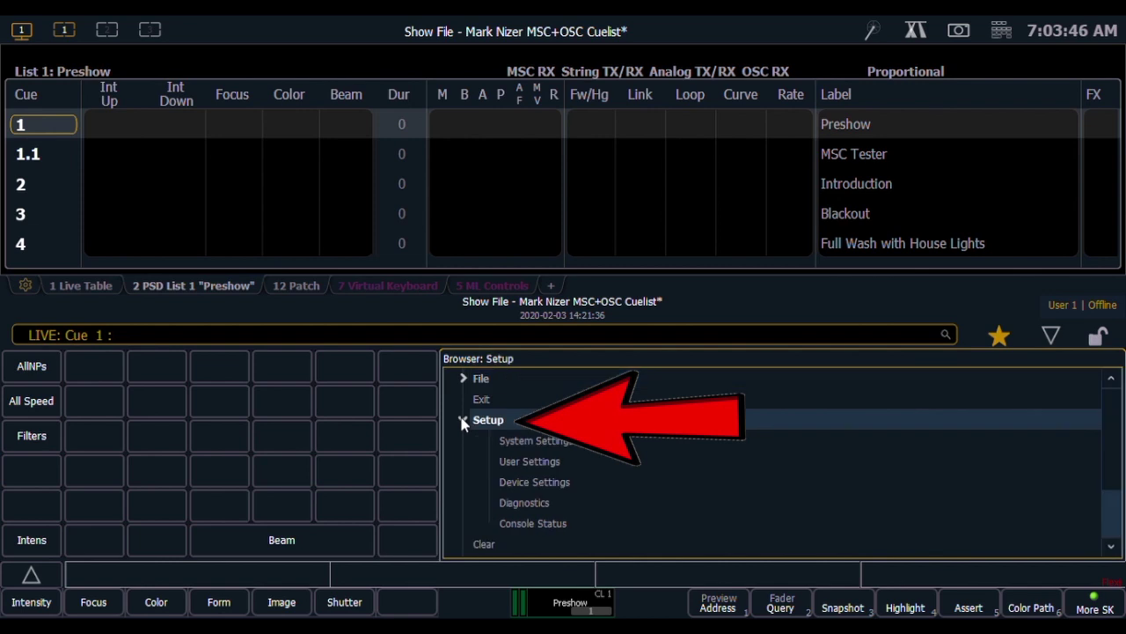
{"action": "left_click", "coordinate": [537, 440]}
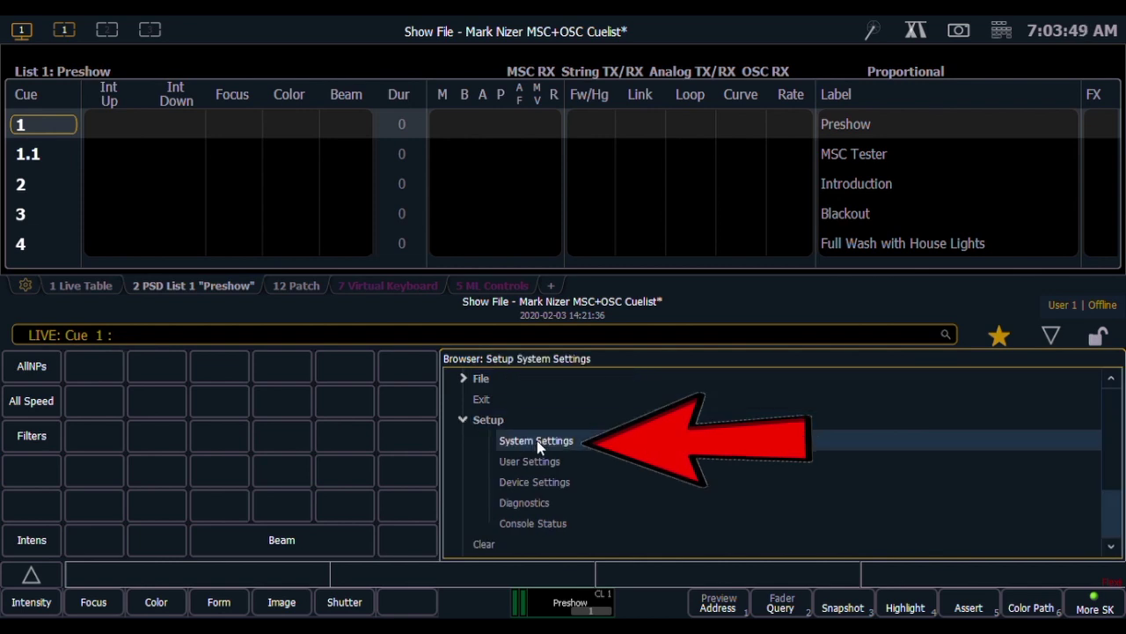
{"action": "left_click", "coordinate": [537, 440]}
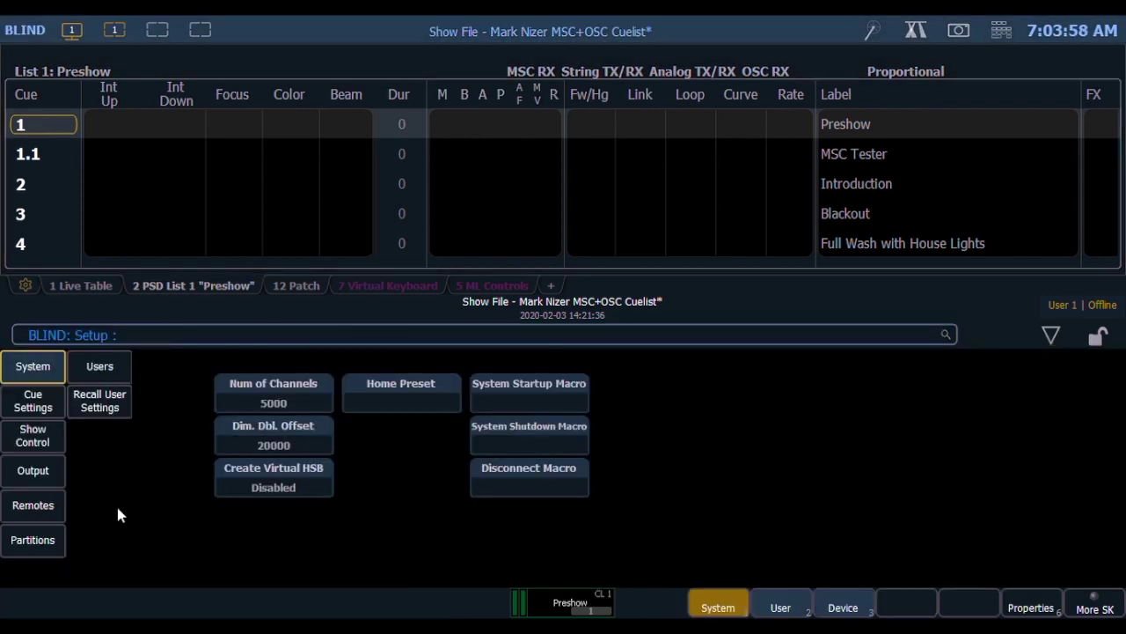
{"action": "left_click", "coordinate": [43, 403]}
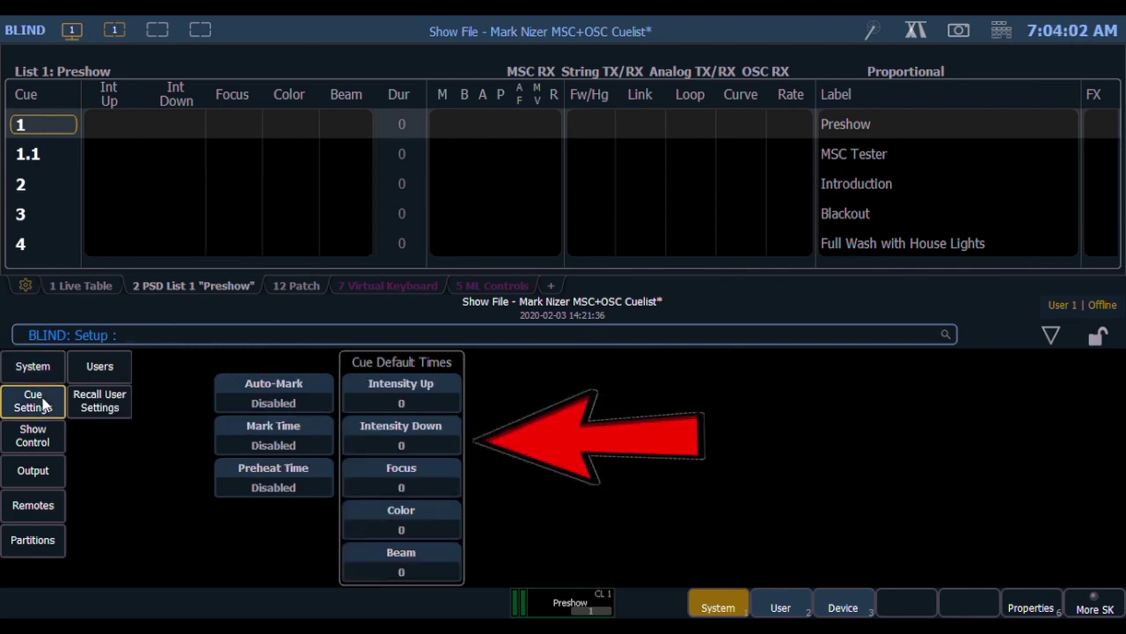
{"action": "left_click", "coordinate": [410, 436]}
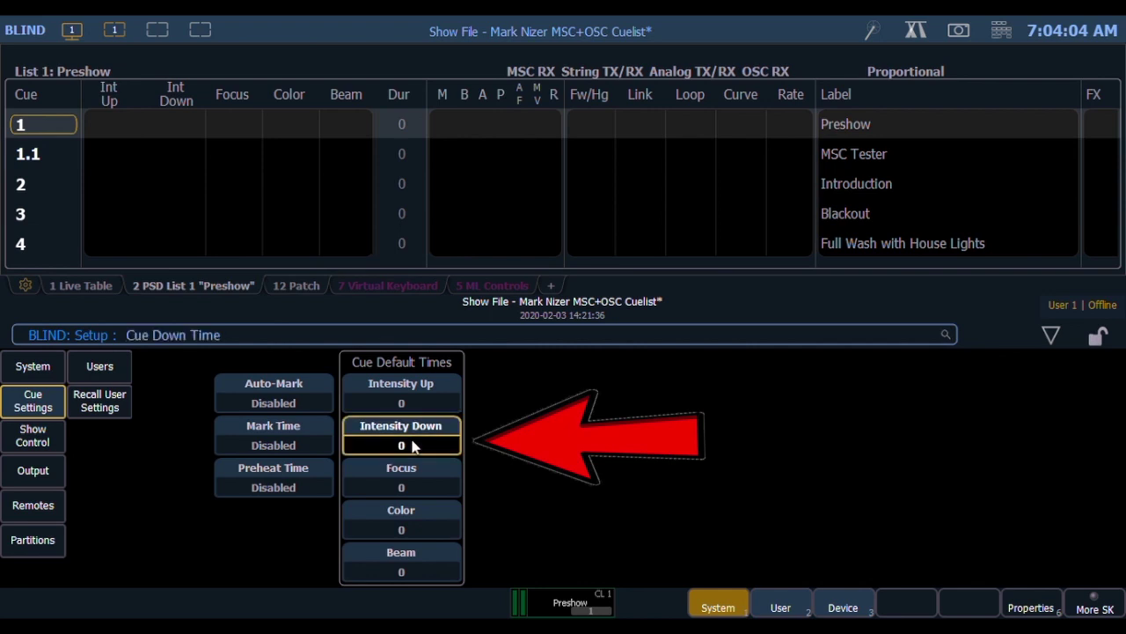
{"action": "left_click", "coordinate": [427, 398]}
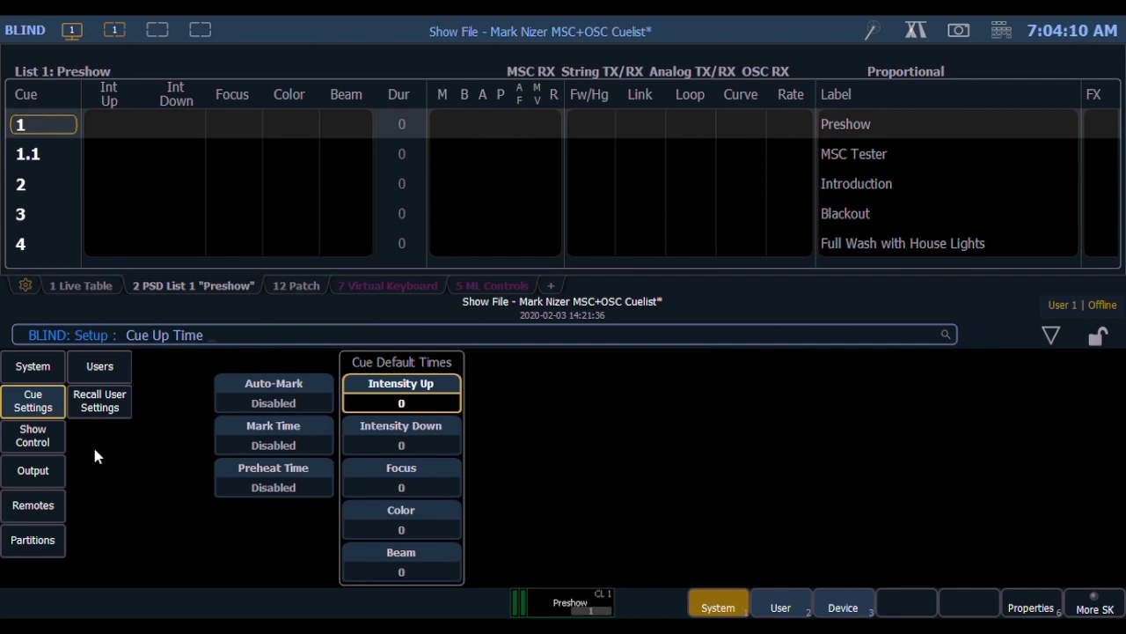
{"action": "left_click", "coordinate": [779, 605]}
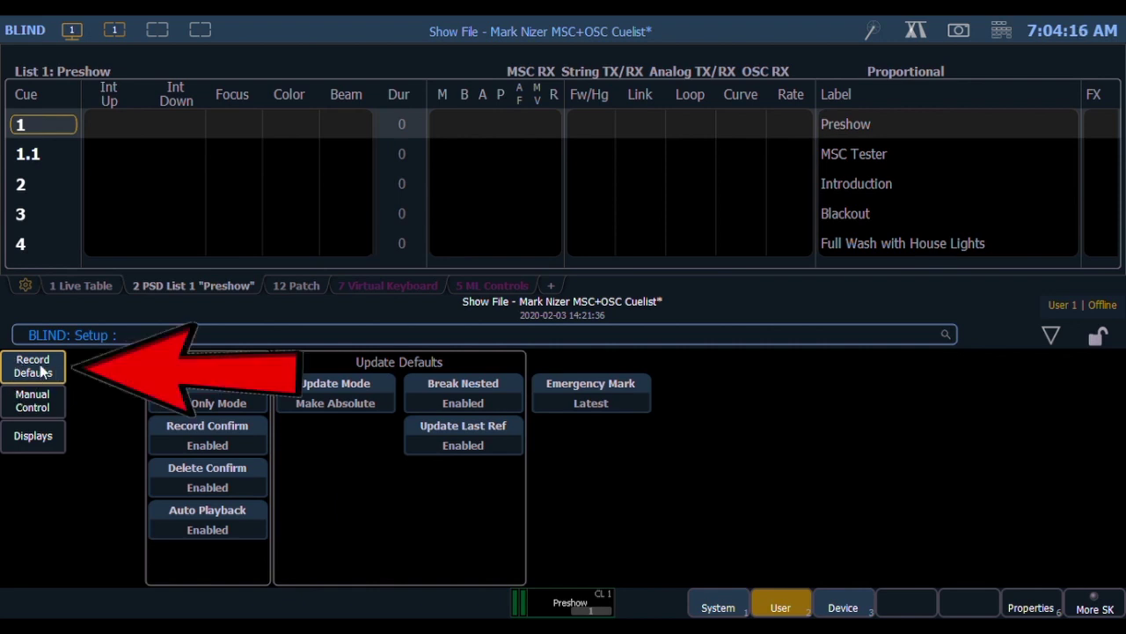
Toggle the user Record Defaults Track setting through Tracking Mode to Cue Only Mode.
{"action": "left_click", "coordinate": [200, 397]}
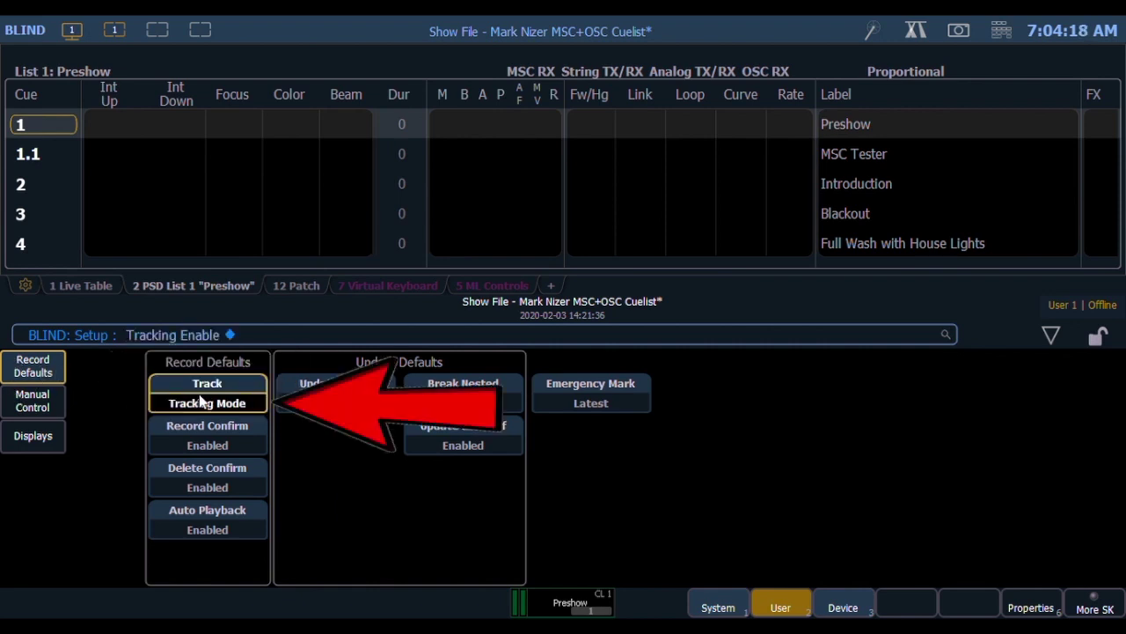
{"action": "left_click", "coordinate": [202, 400]}
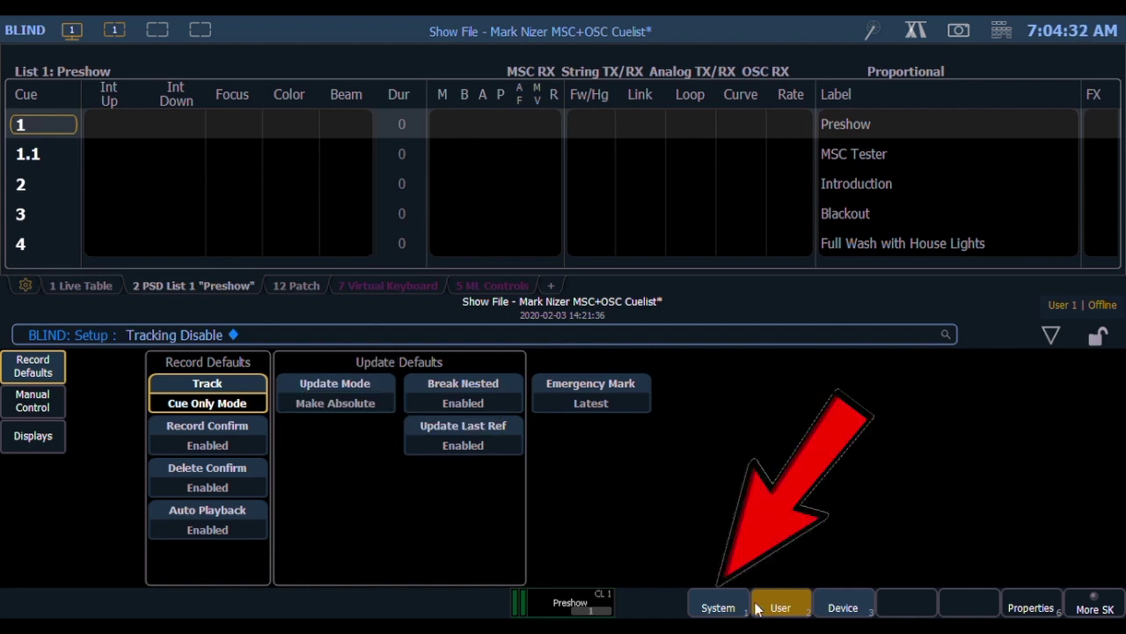
In Show Control > OSC, re-enable OSC RX and select the OSC UDP RX Port 9001.
{"action": "left_click", "coordinate": [724, 608]}
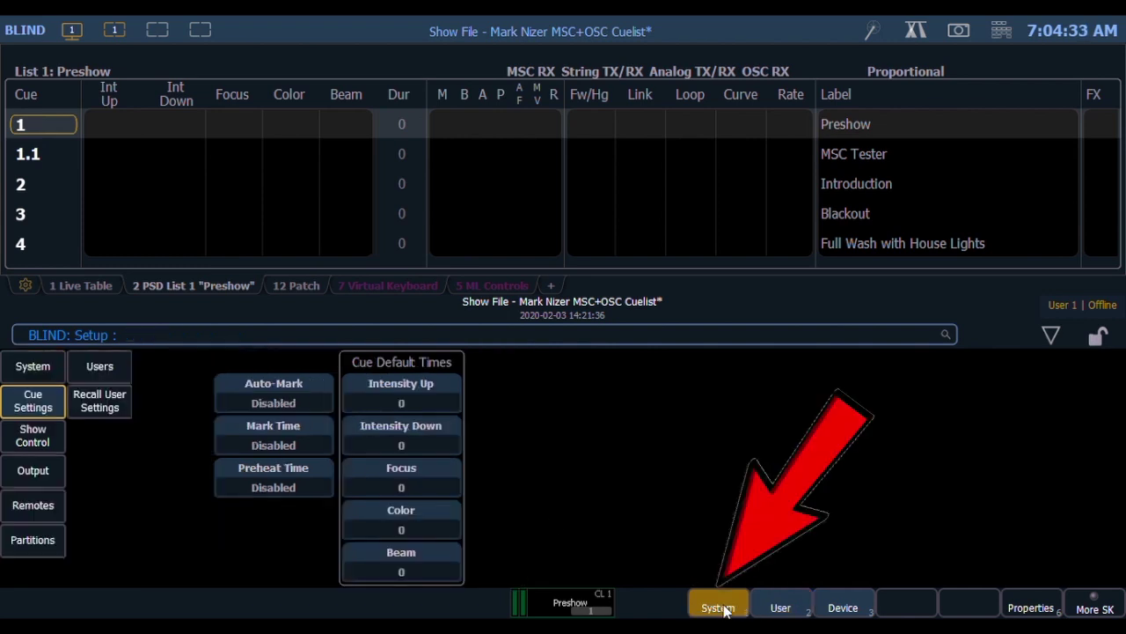
{"action": "left_click", "coordinate": [48, 436]}
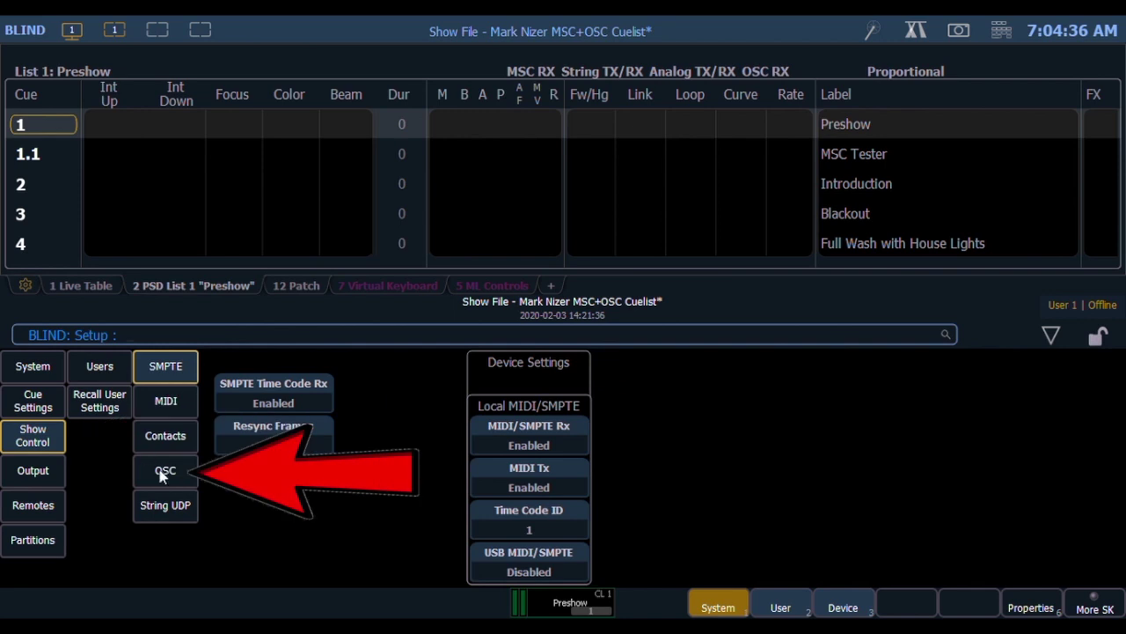
{"action": "left_click", "coordinate": [169, 478]}
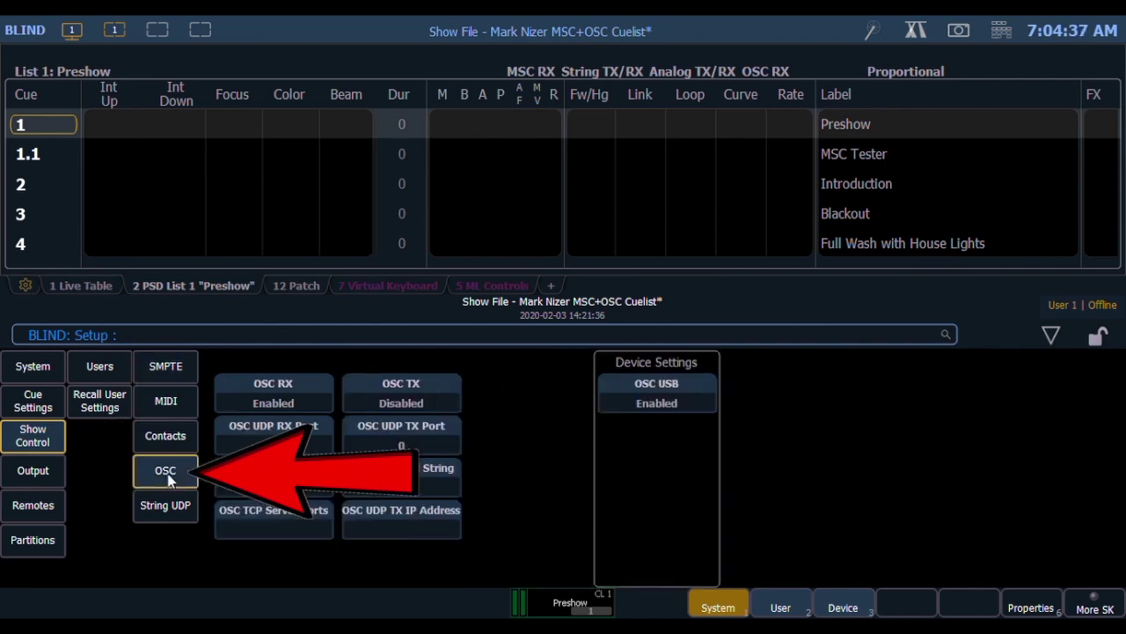
{"action": "left_click", "coordinate": [295, 403]}
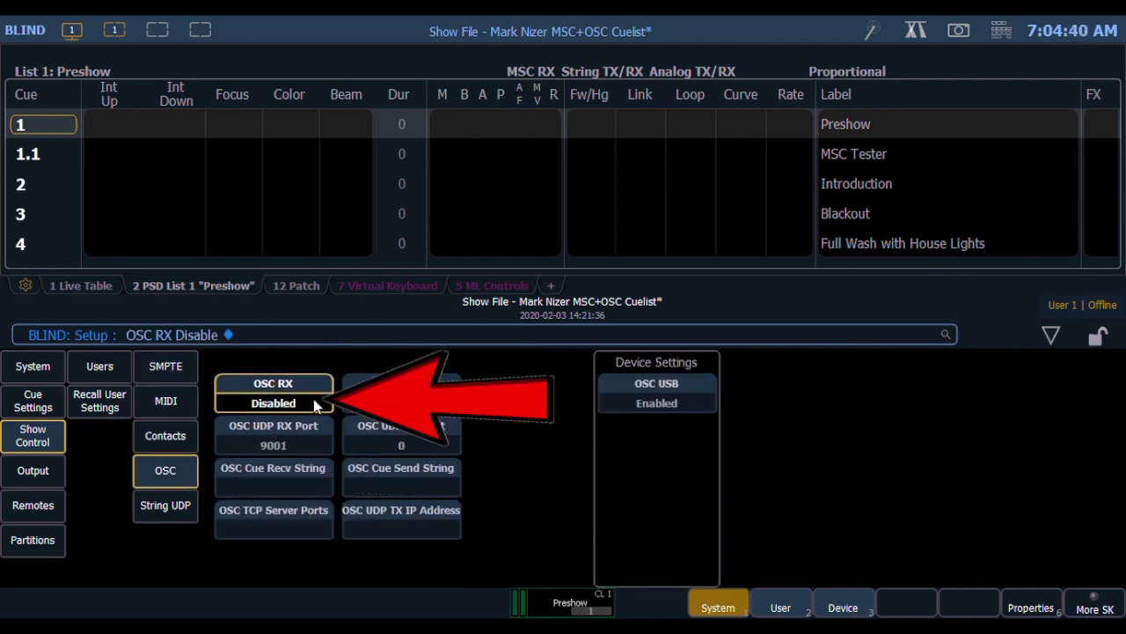
{"action": "left_click", "coordinate": [315, 406]}
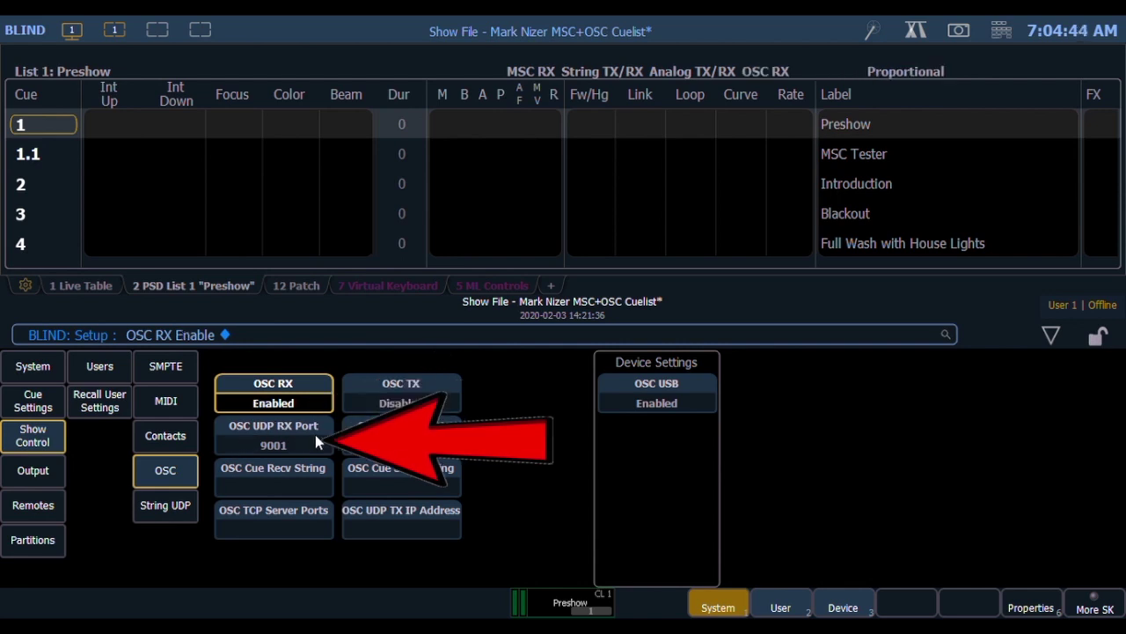
{"action": "left_click", "coordinate": [302, 440]}
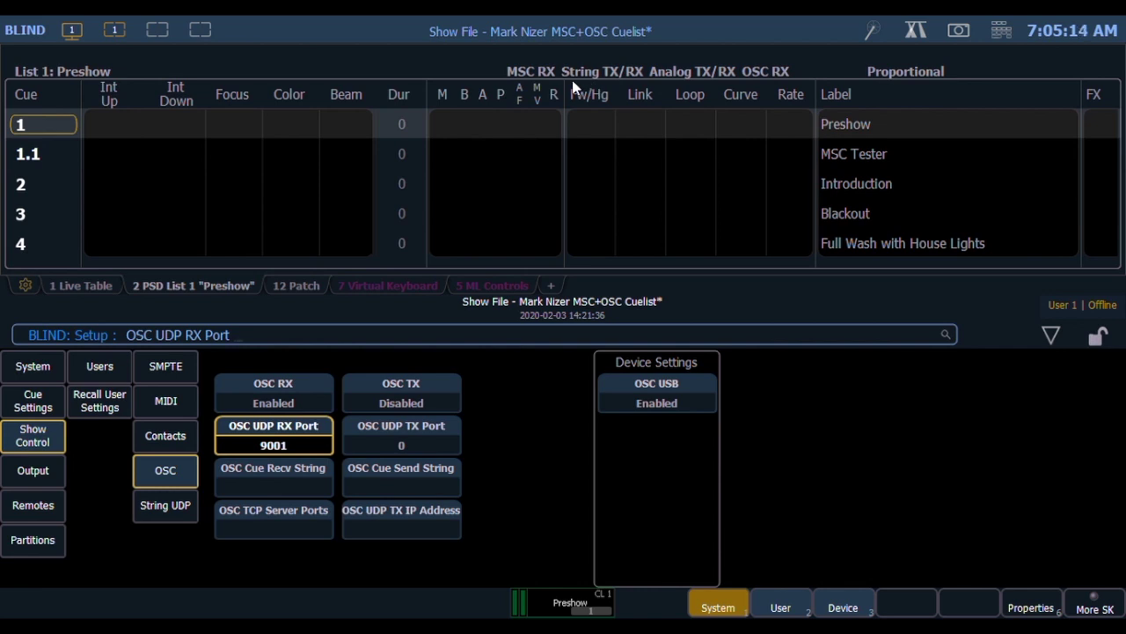
Close the setup panels to show the full Preshow cue list and switch from Blind to Live.
{"action": "key", "text": "Escape"}
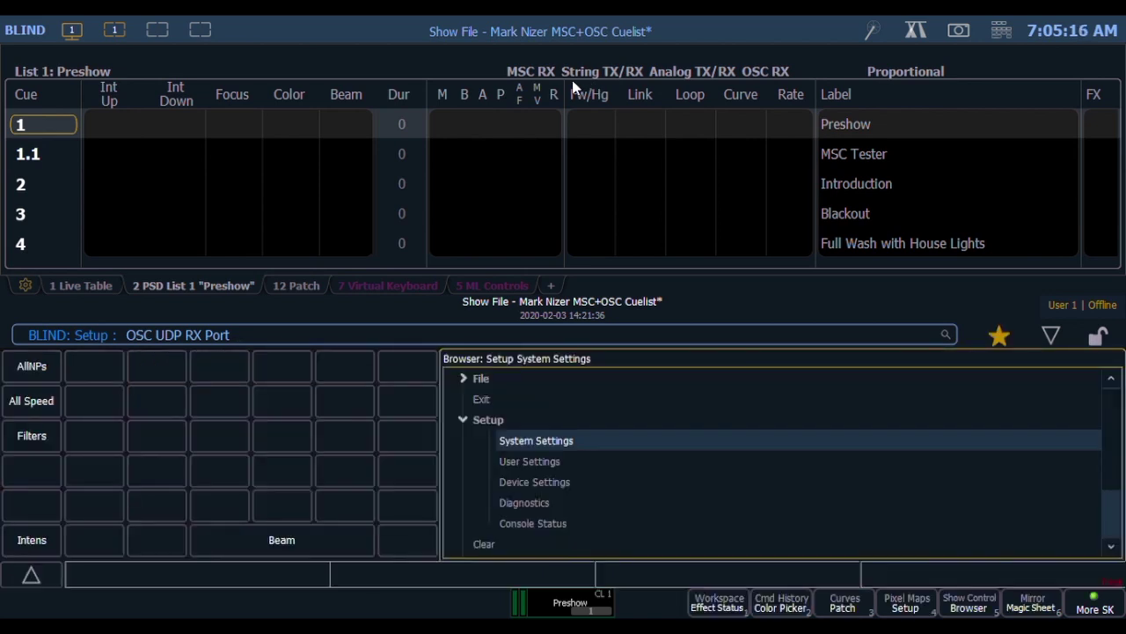
{"action": "key", "text": "Escape"}
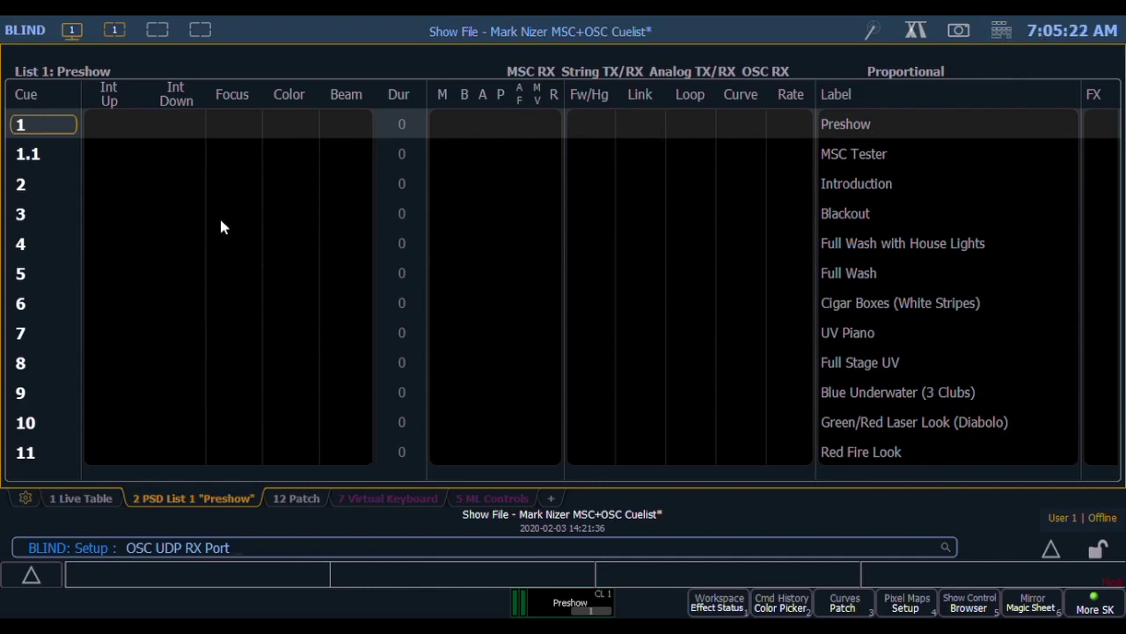
{"action": "key", "text": "F1"}
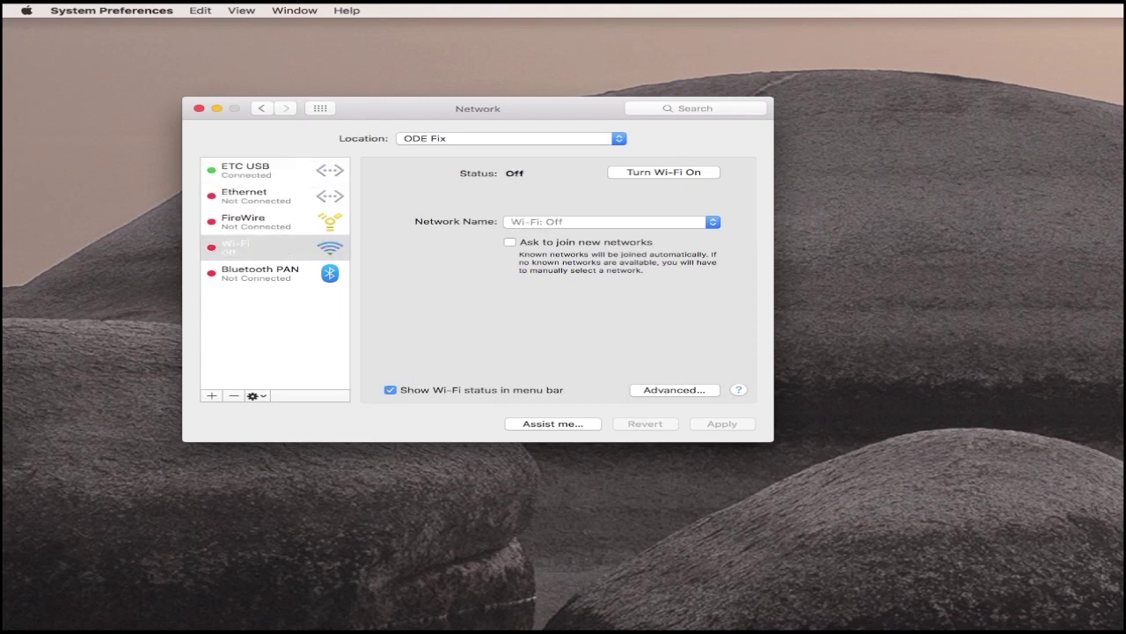
Set ETC USB's IPv4 configuration to Manually, then revert it to Using DHCP.
{"action": "left_click", "coordinate": [255, 169]}
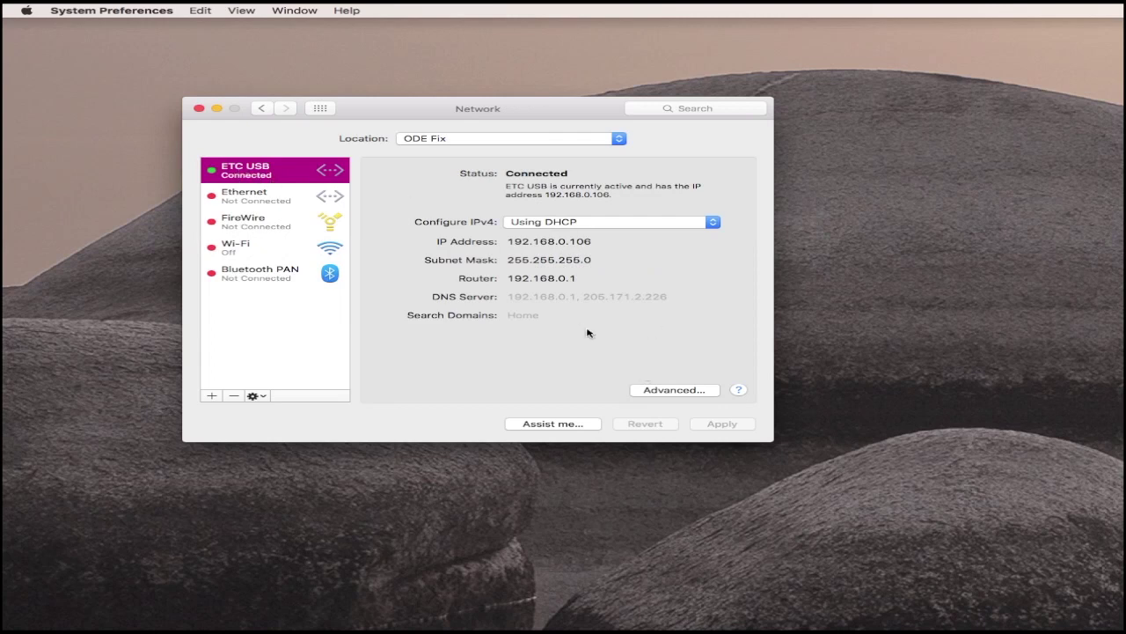
{"action": "left_click", "coordinate": [607, 222]}
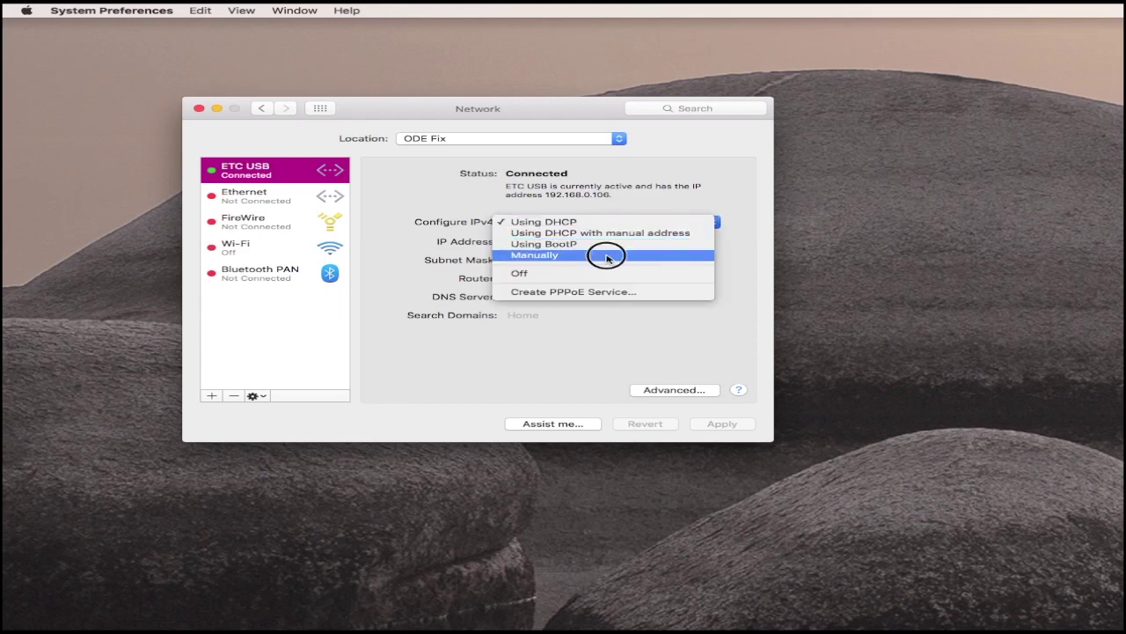
{"action": "left_click", "coordinate": [607, 255]}
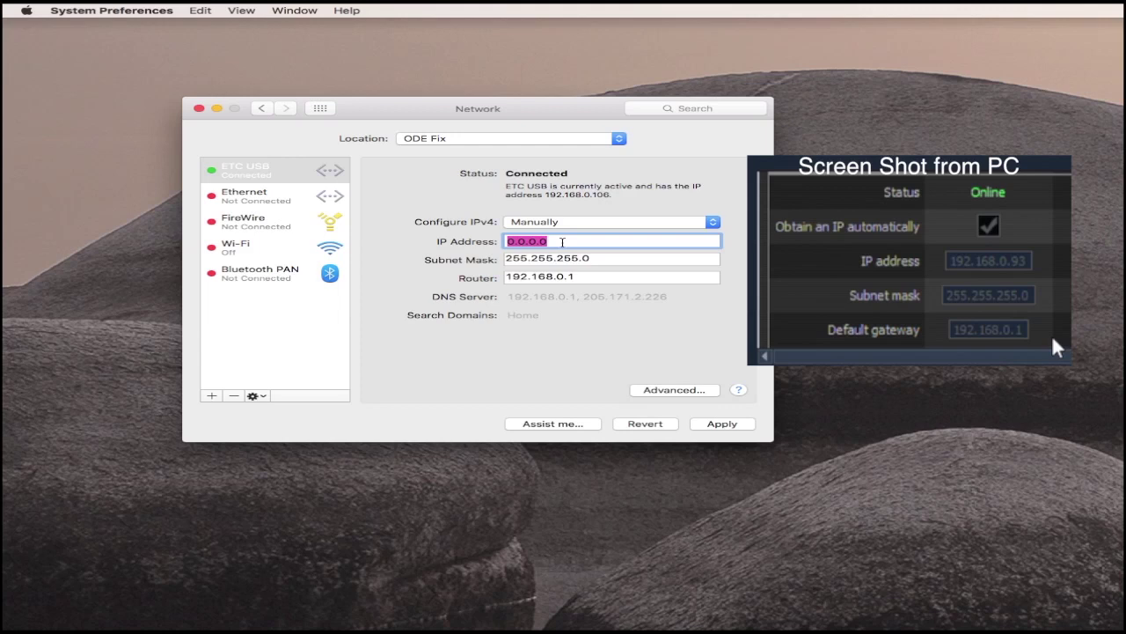
{"action": "left_click_drag", "start_coordinate": [536, 242], "coordinate": [501, 241]}
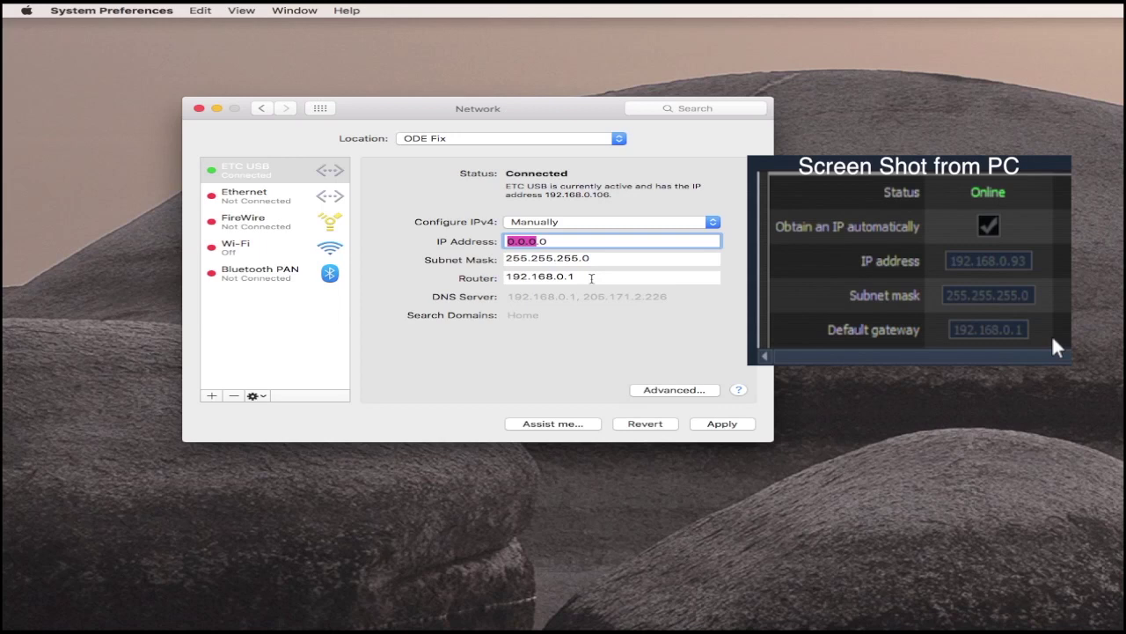
{"action": "left_click", "coordinate": [582, 223]}
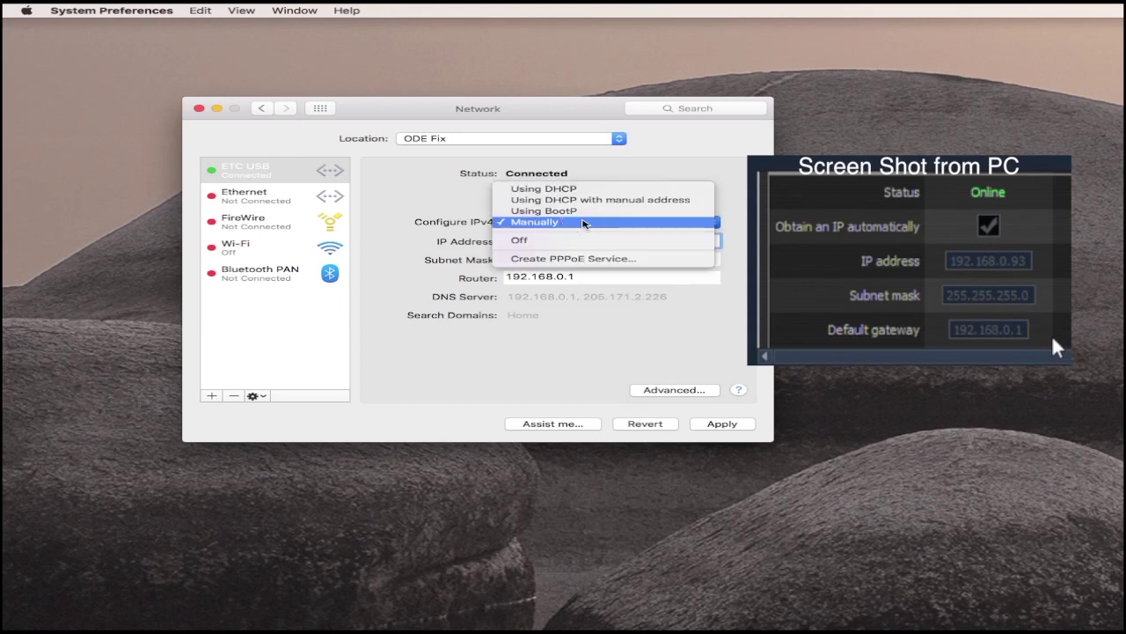
{"action": "left_click", "coordinate": [545, 188]}
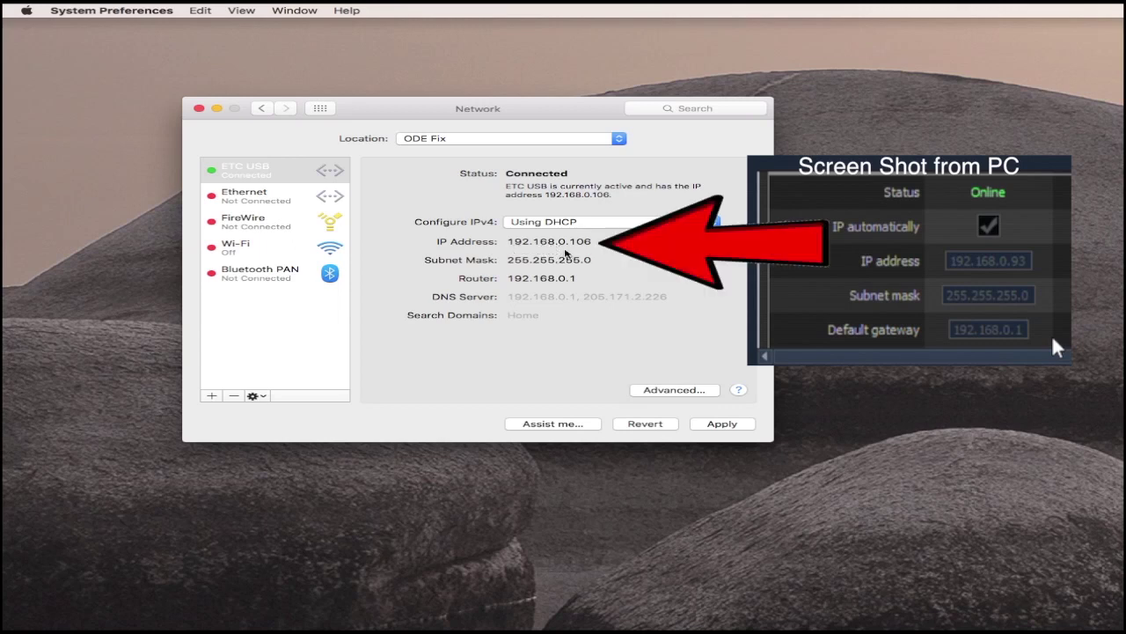
Check the ETC USB address 192.168.0.106, then quit System Preferences.
{"action": "left_click", "coordinate": [551, 241]}
{"action": "left_click_drag", "start_coordinate": [567, 241], "coordinate": [497, 244]}
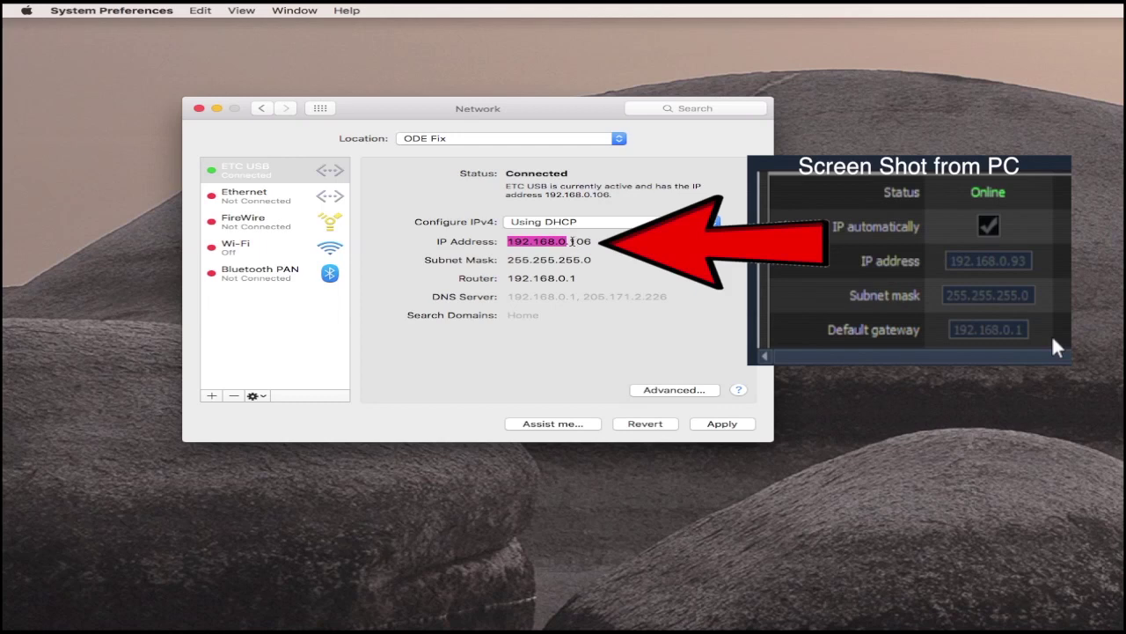
{"action": "left_click_drag", "start_coordinate": [570, 241], "coordinate": [612, 241]}
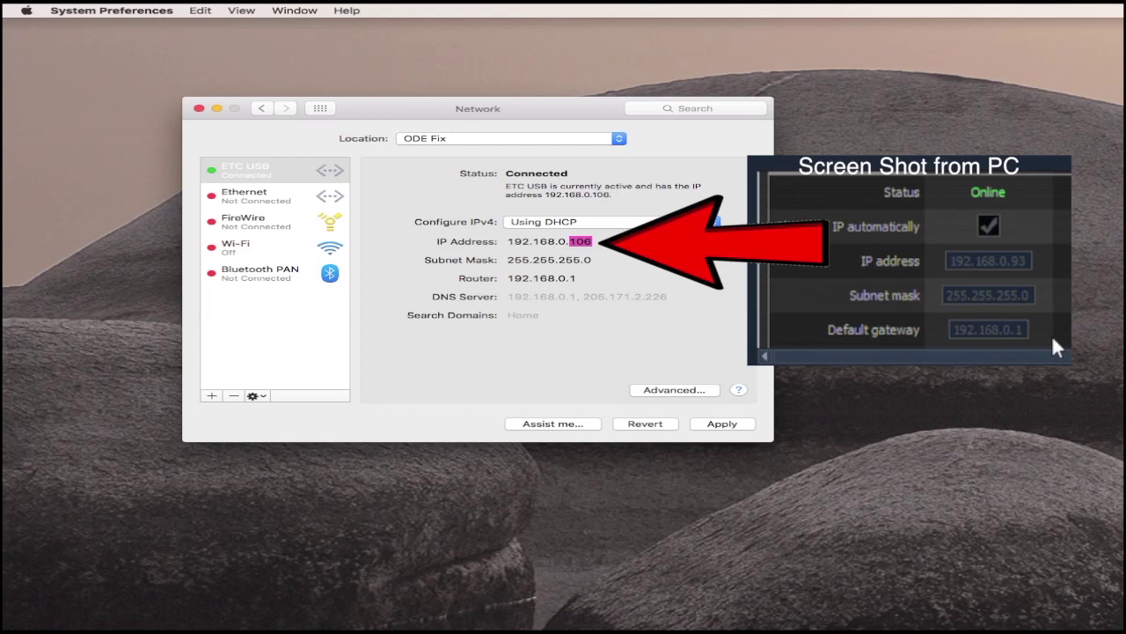
{"action": "left_click", "coordinate": [509, 241]}
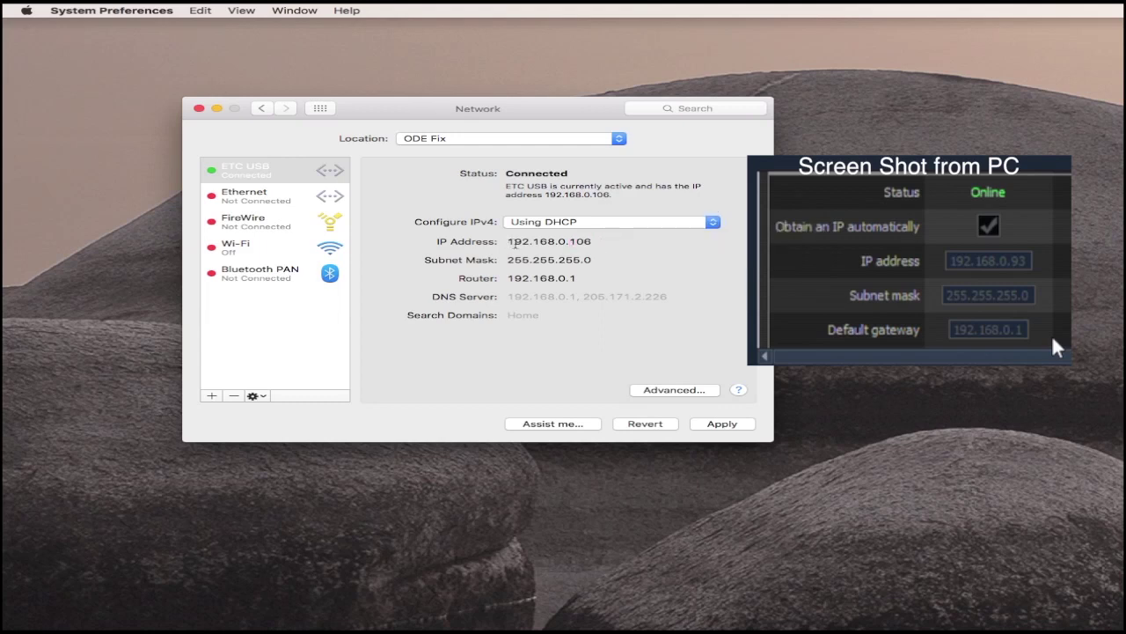
{"action": "left_click_drag", "start_coordinate": [514, 241], "coordinate": [618, 243]}
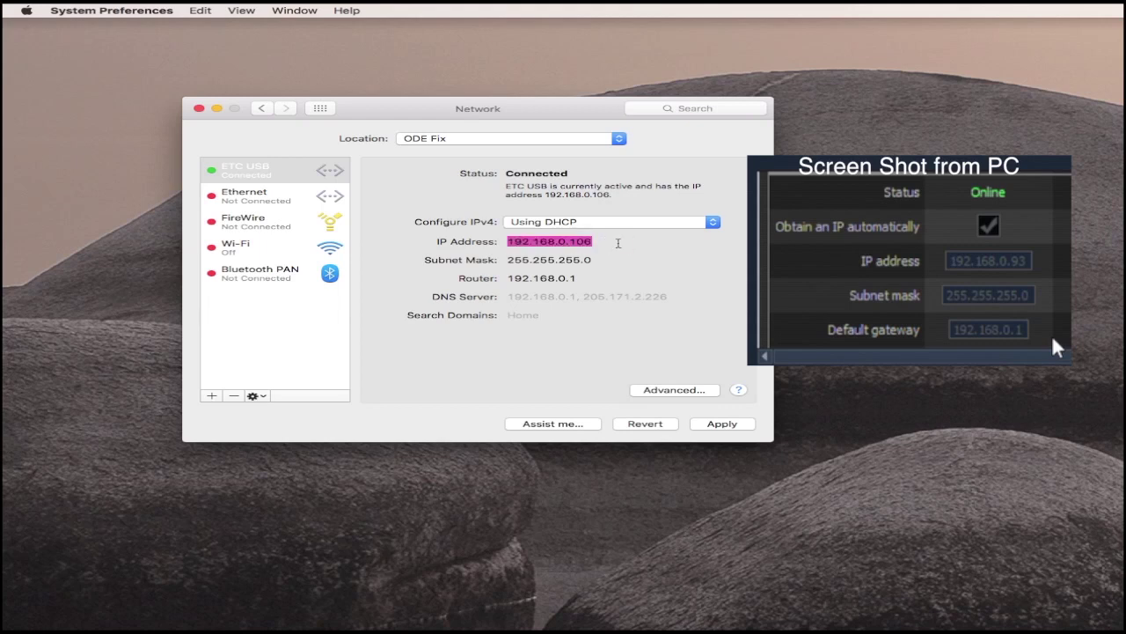
{"action": "left_click", "coordinate": [722, 423]}
{"action": "left_click", "coordinate": [81, 9]}
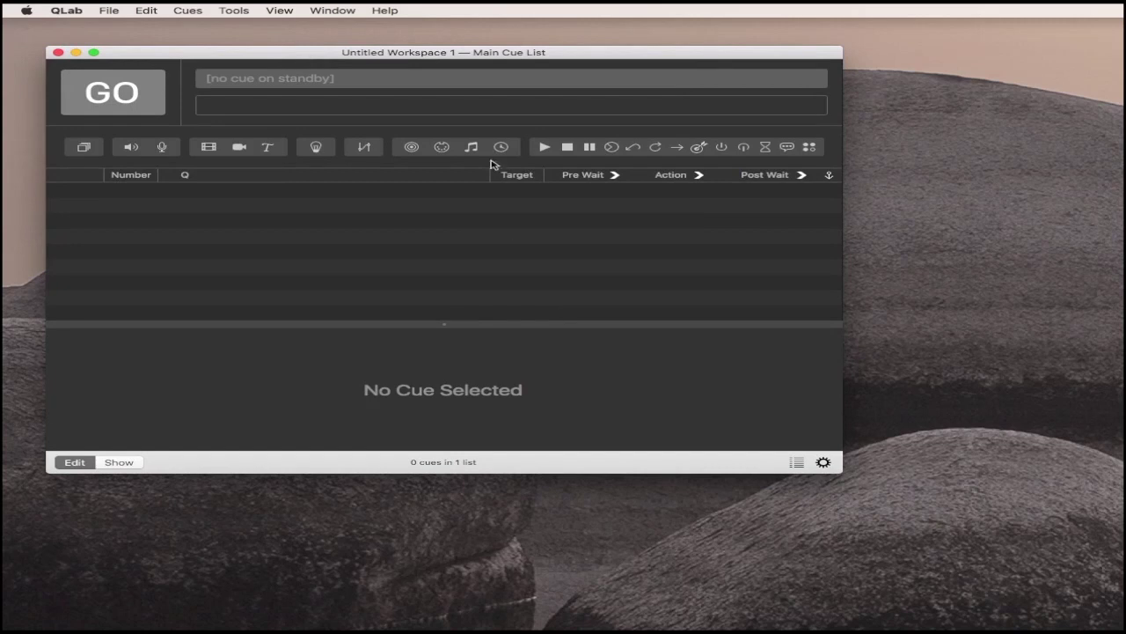
Name network Patch 1 'ETC OSC' and route it through the USB Ethernet adapter.
{"action": "left_click", "coordinate": [824, 462]}
{"action": "left_click", "coordinate": [116, 267]}
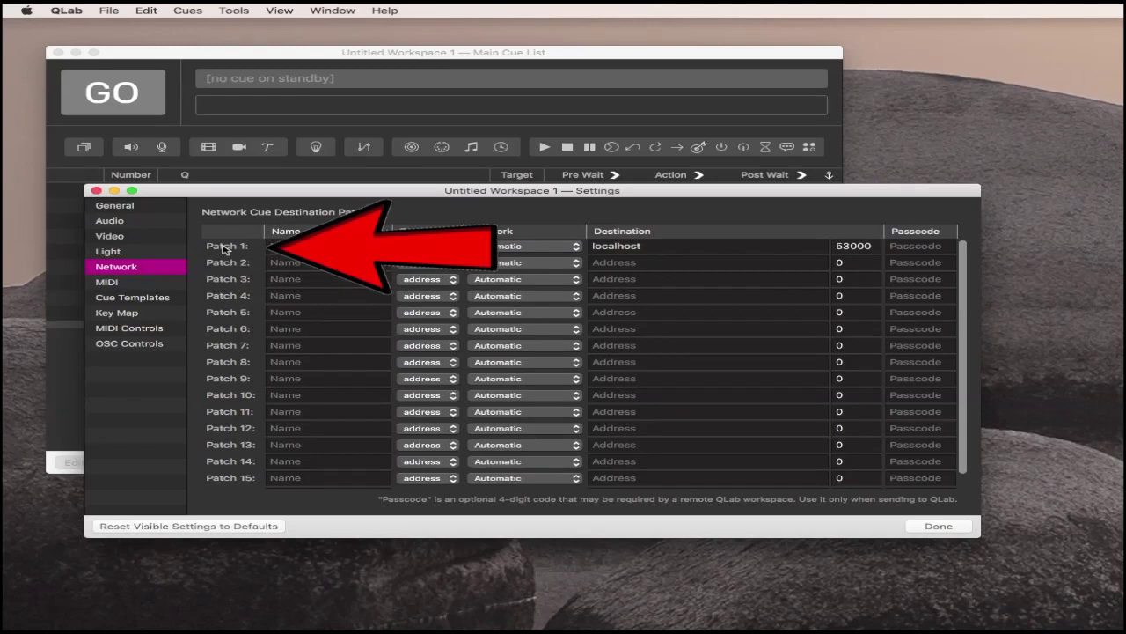
{"action": "left_click", "coordinate": [318, 246]}
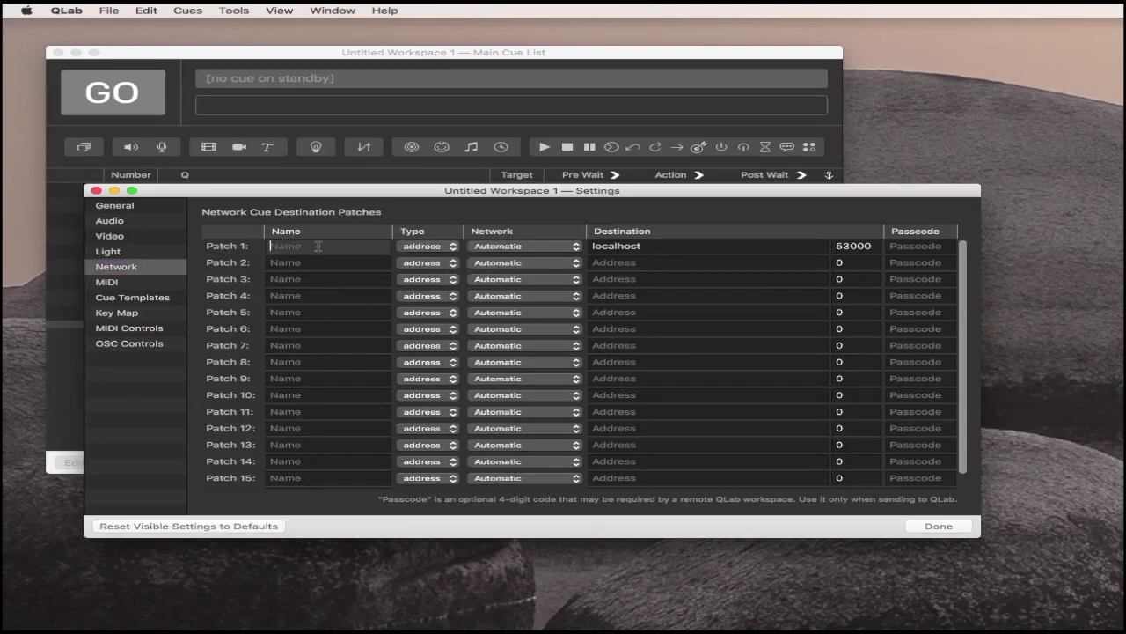
{"action": "type", "text": "ETC OSC"}
{"action": "left_click", "coordinate": [532, 247]}
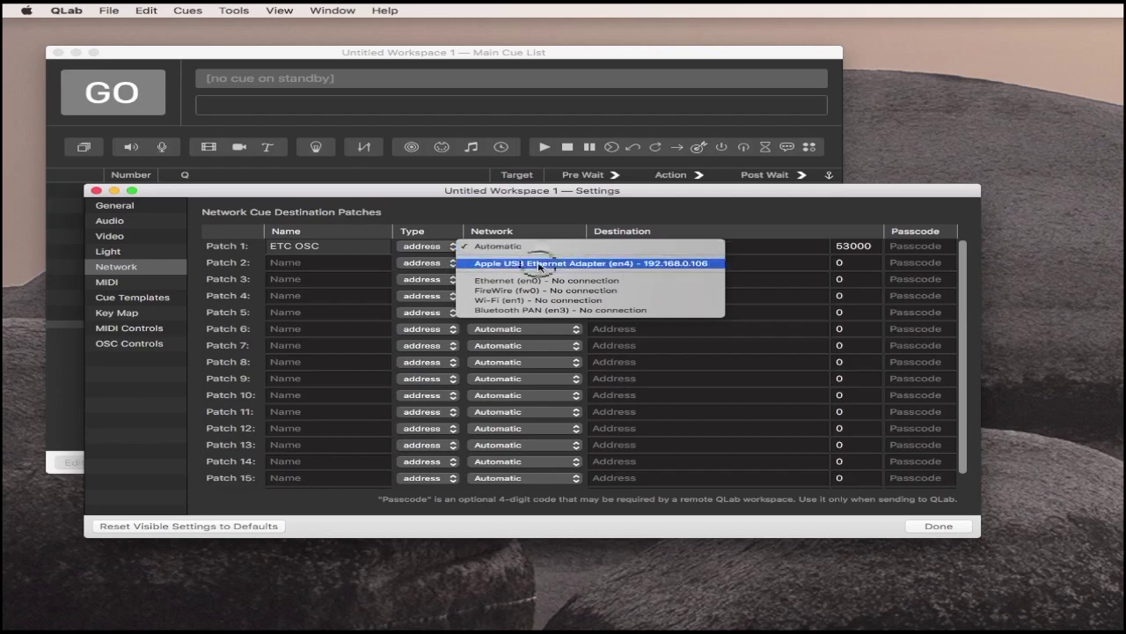
{"action": "left_click", "coordinate": [538, 263]}
Set Patch 1's port to 9001 and destination to 192.168.0.93, then close settings.
{"action": "double_click", "coordinate": [855, 245]}
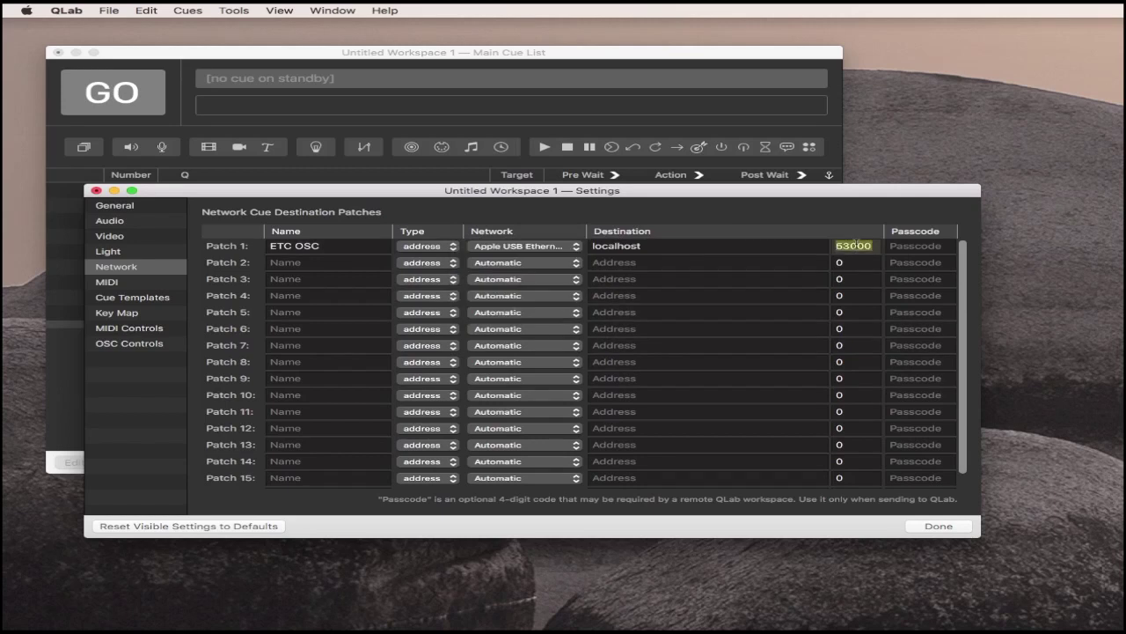
{"action": "type", "text": "9001"}
{"action": "left_click", "coordinate": [659, 245]}
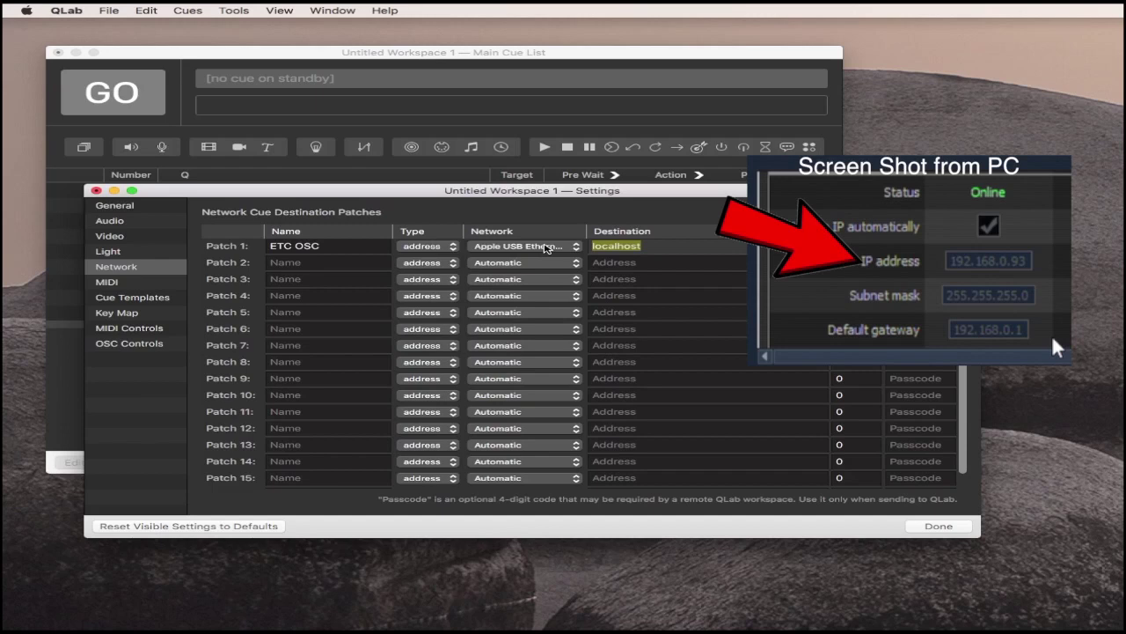
{"action": "left_click", "coordinate": [659, 246]}
{"action": "type", "text": "192.168.0.93"}
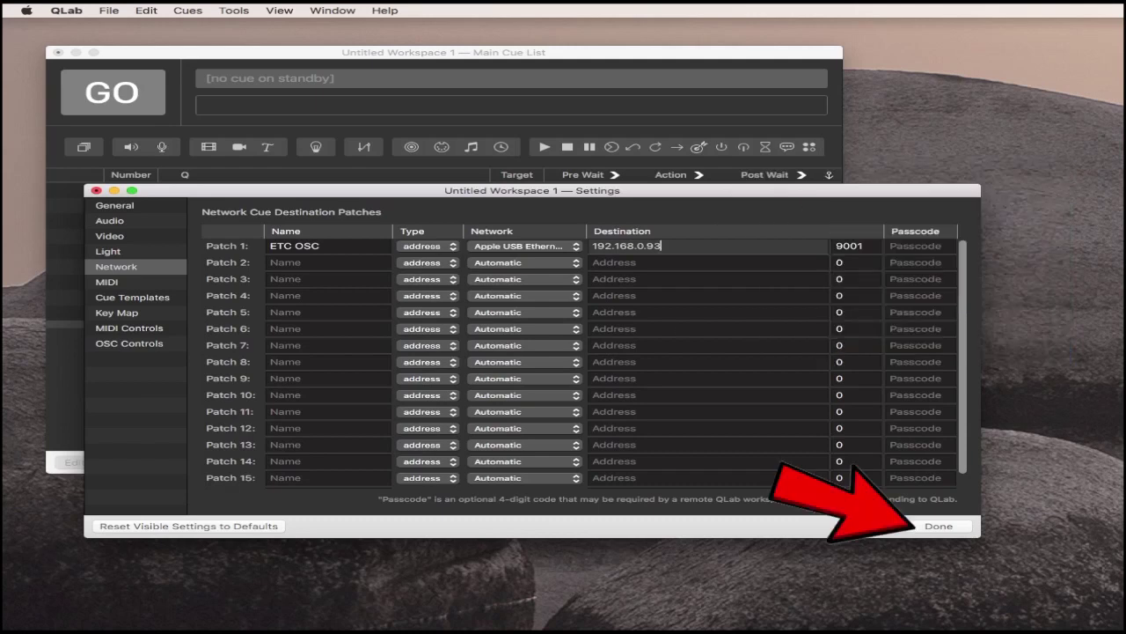
{"action": "left_click", "coordinate": [938, 526]}
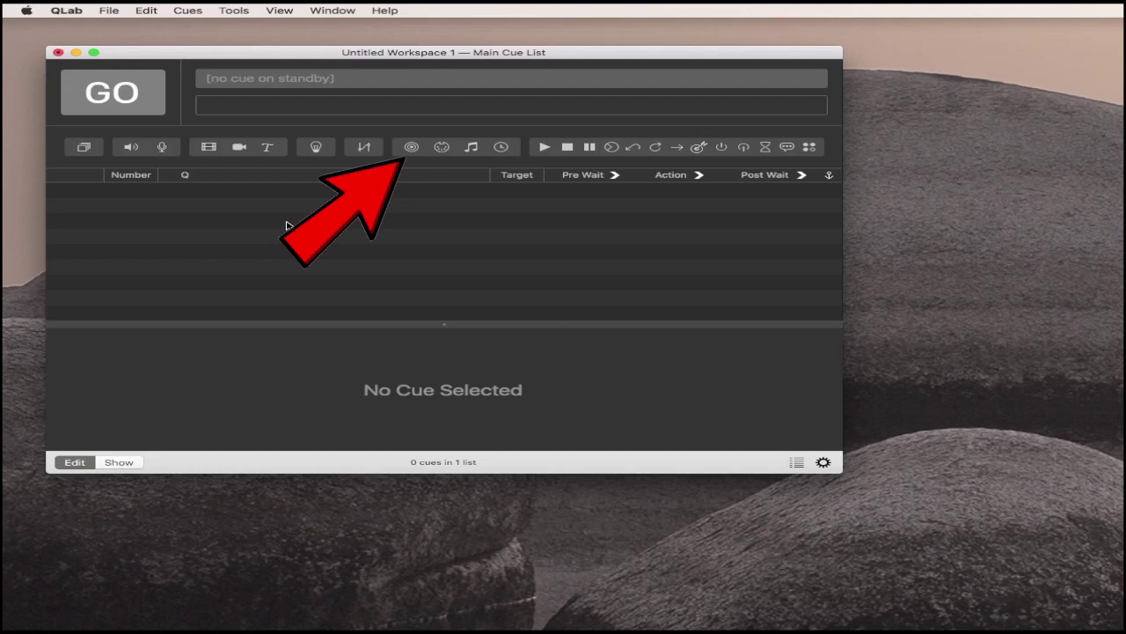
Add a network cue targeting 1 - ETC OSC with OSC message /eos/cue/1/1/fire.
{"action": "left_click", "coordinate": [411, 148]}
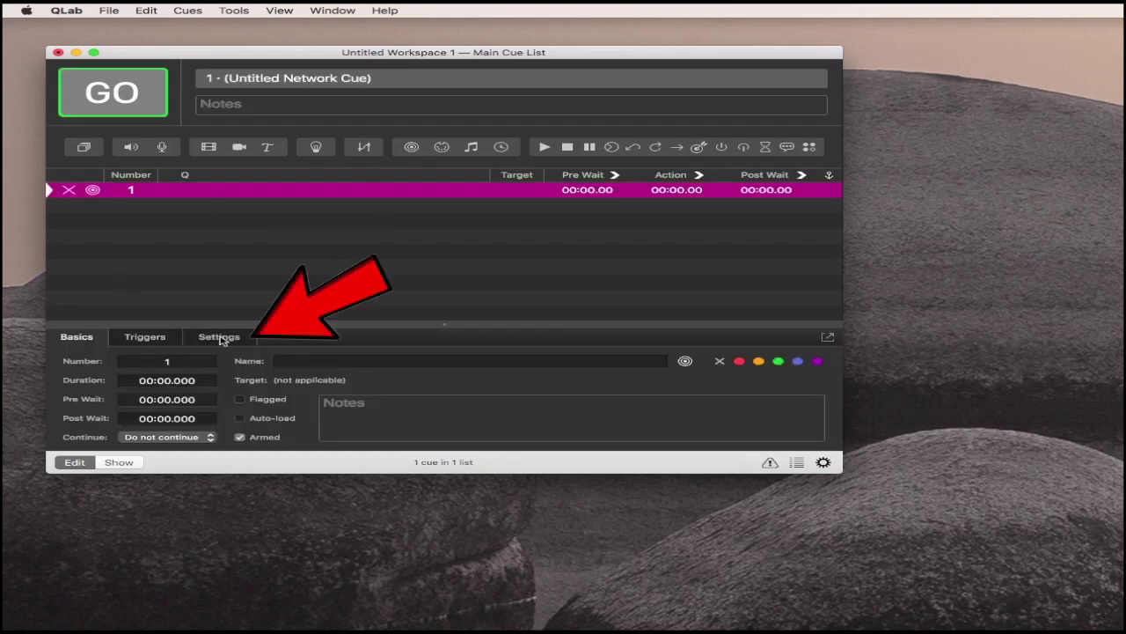
{"action": "left_click", "coordinate": [220, 337]}
{"action": "left_click", "coordinate": [209, 363]}
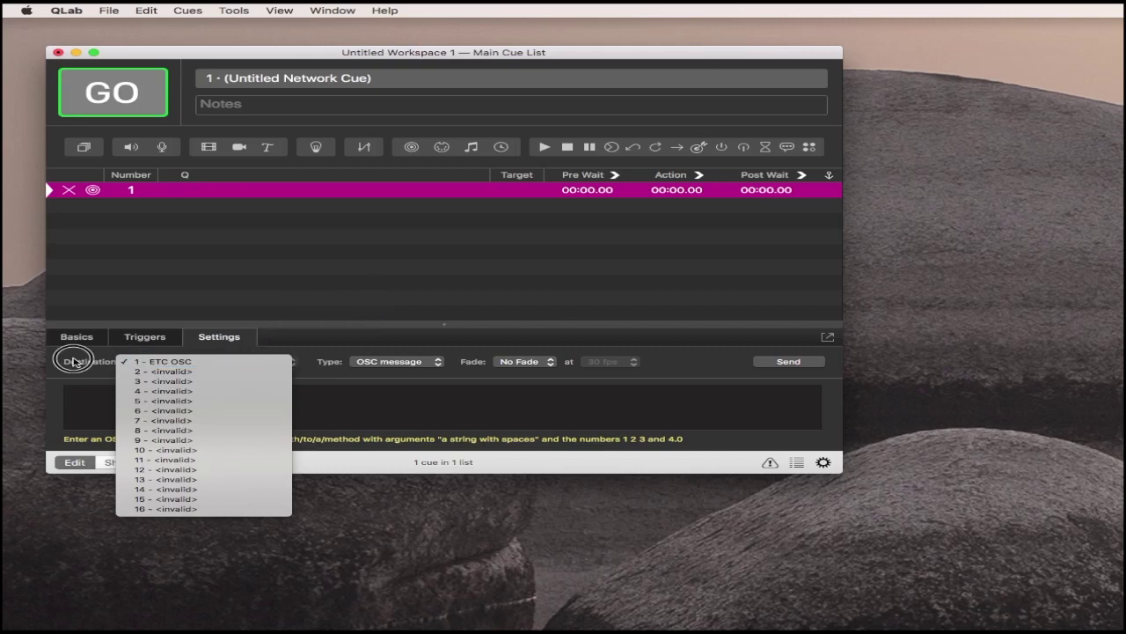
{"action": "left_click", "coordinate": [220, 362]}
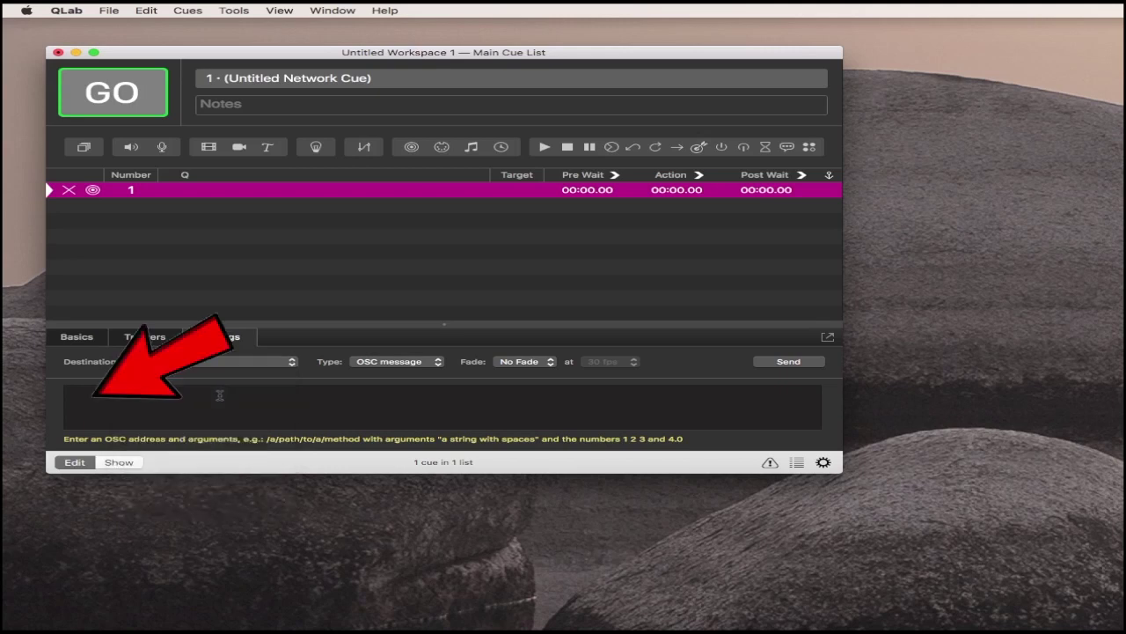
{"action": "left_click", "coordinate": [220, 395]}
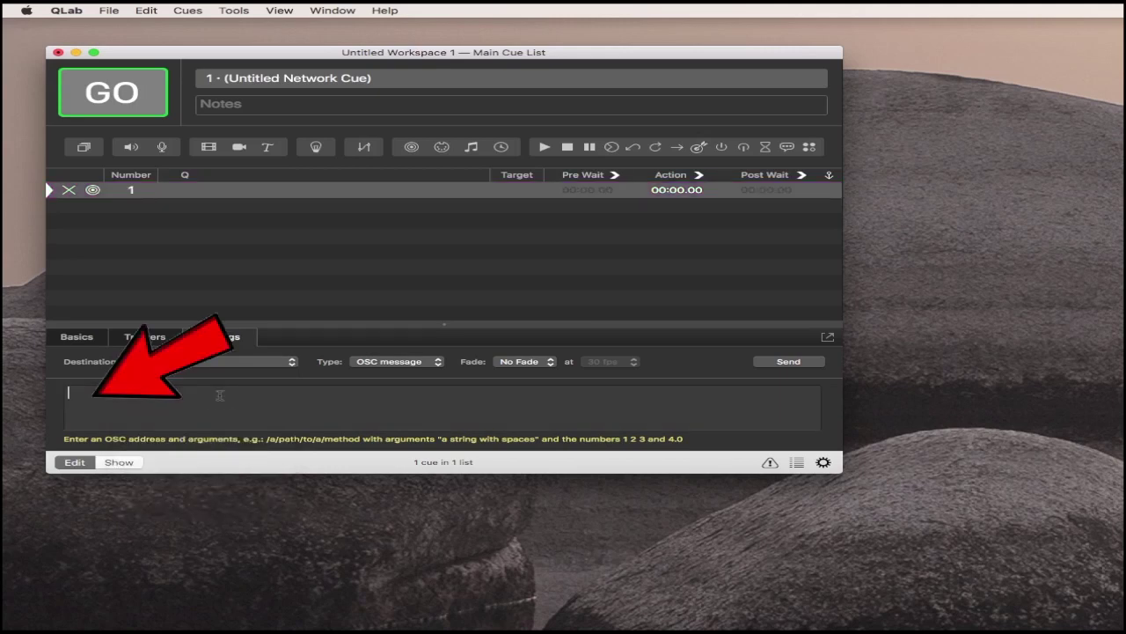
{"action": "type", "text": "/"}
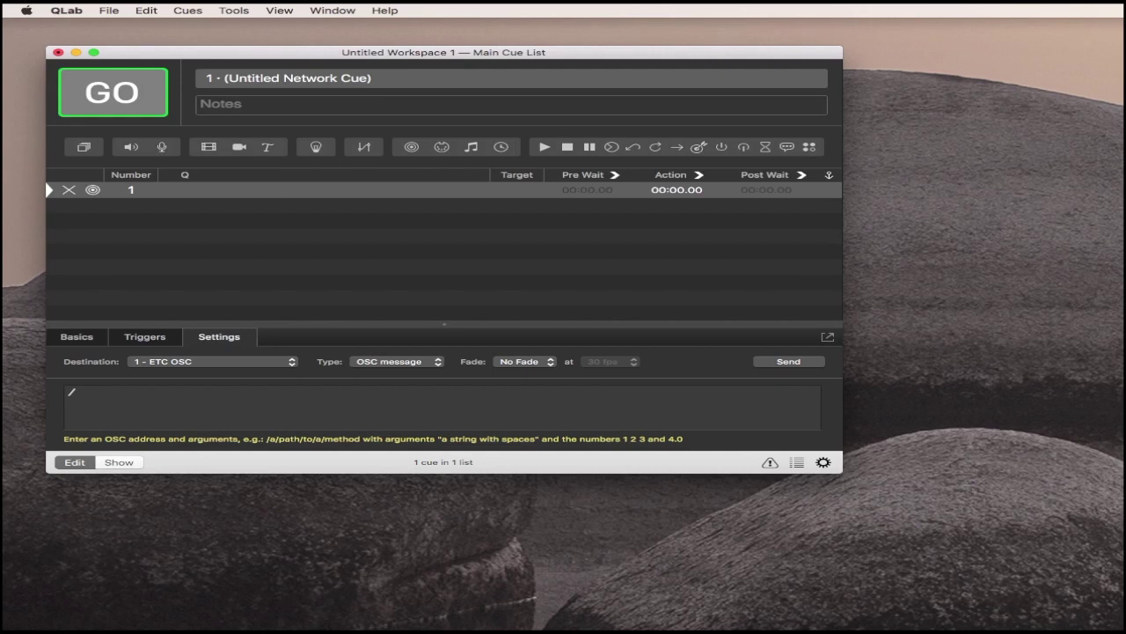
{"action": "type", "text": "eos"}
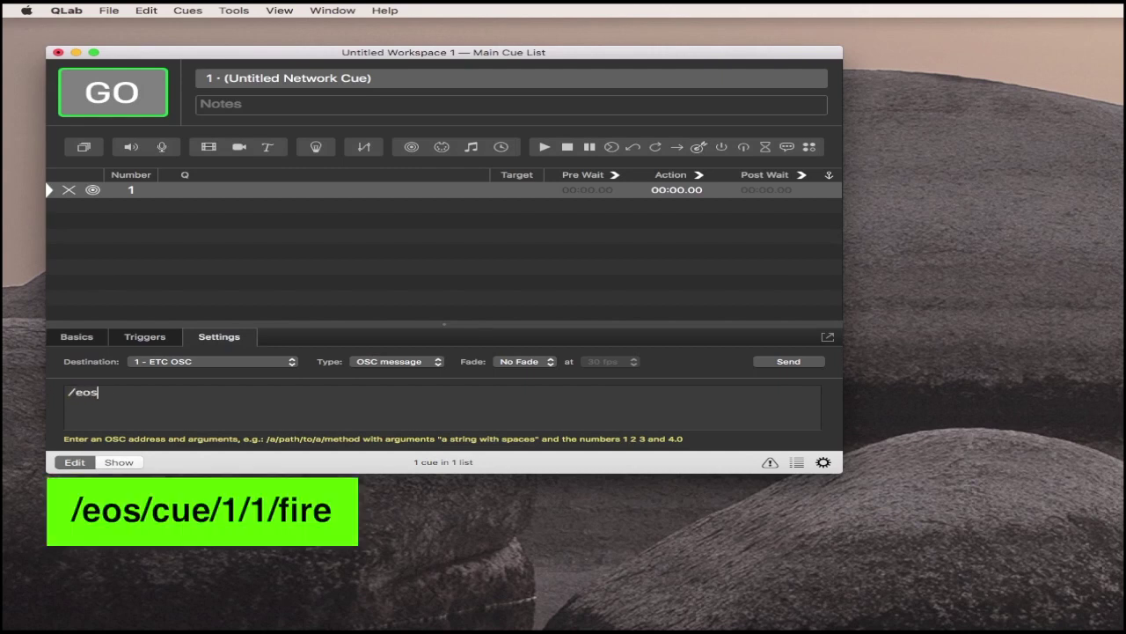
{"action": "type", "text": "/cue/1/1/fire"}
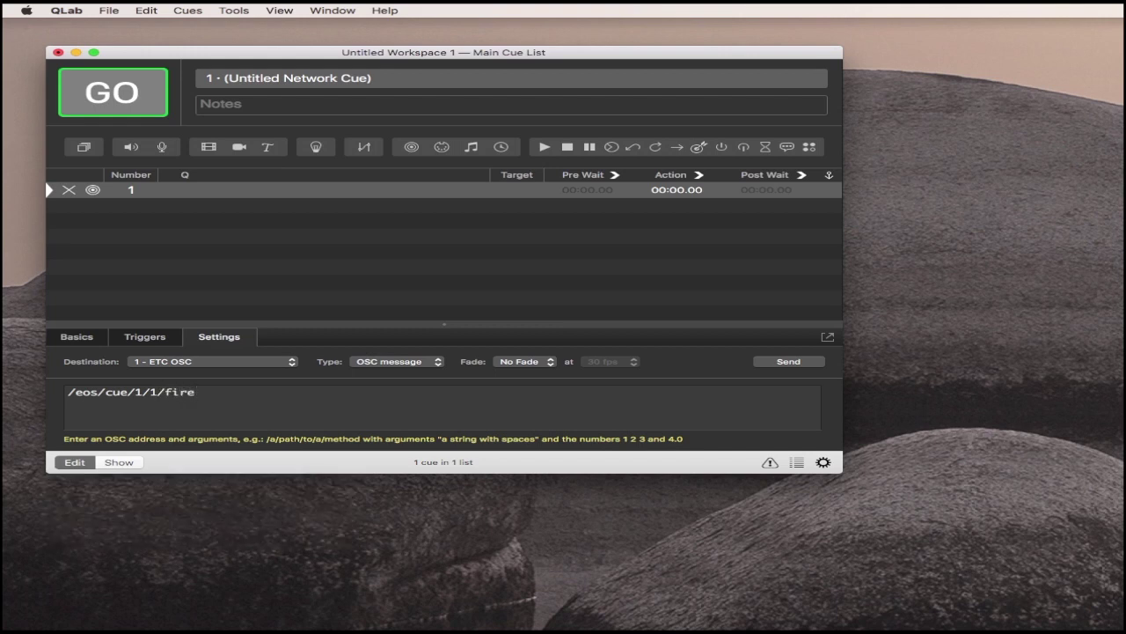
{"action": "key", "text": "Escape"}
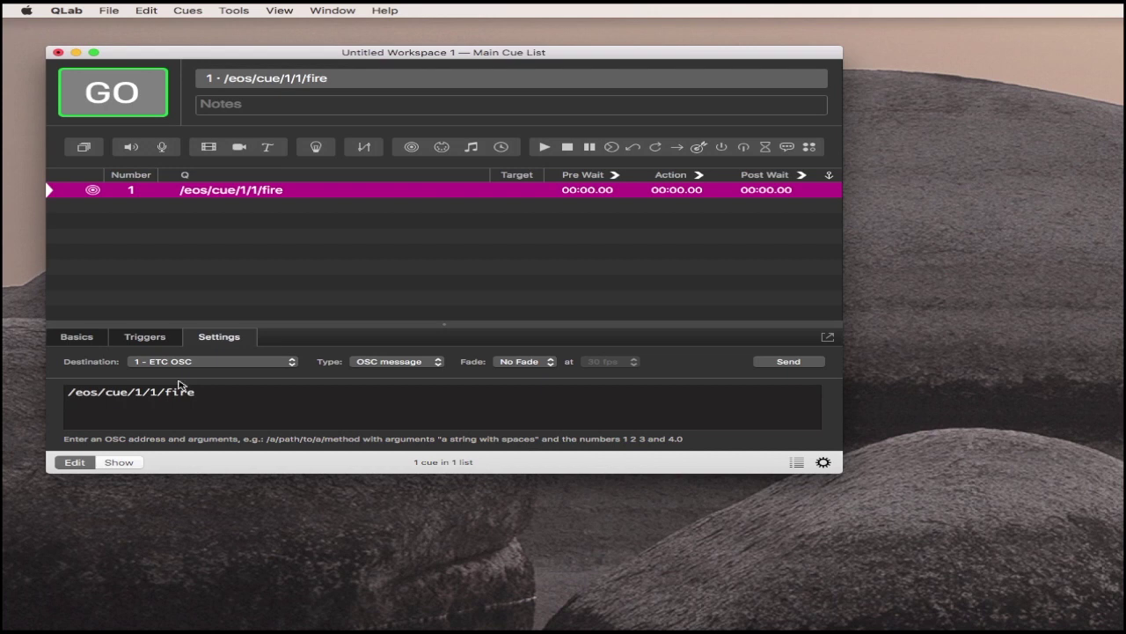
Duplicate the /eos/cue/1/1/fire cue and change its message to /eos/cue/1/5/fire.
{"action": "left_click", "coordinate": [334, 191]}
{"action": "key", "text": "super+d"}
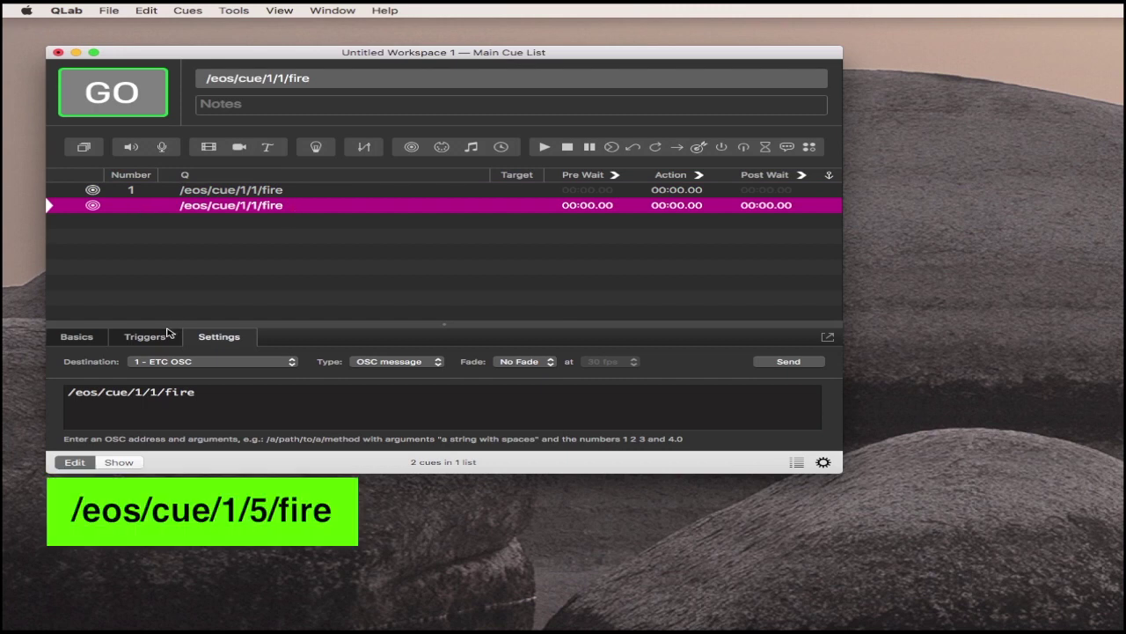
{"action": "left_click", "coordinate": [153, 392]}
{"action": "double_click", "coordinate": [153, 391]}
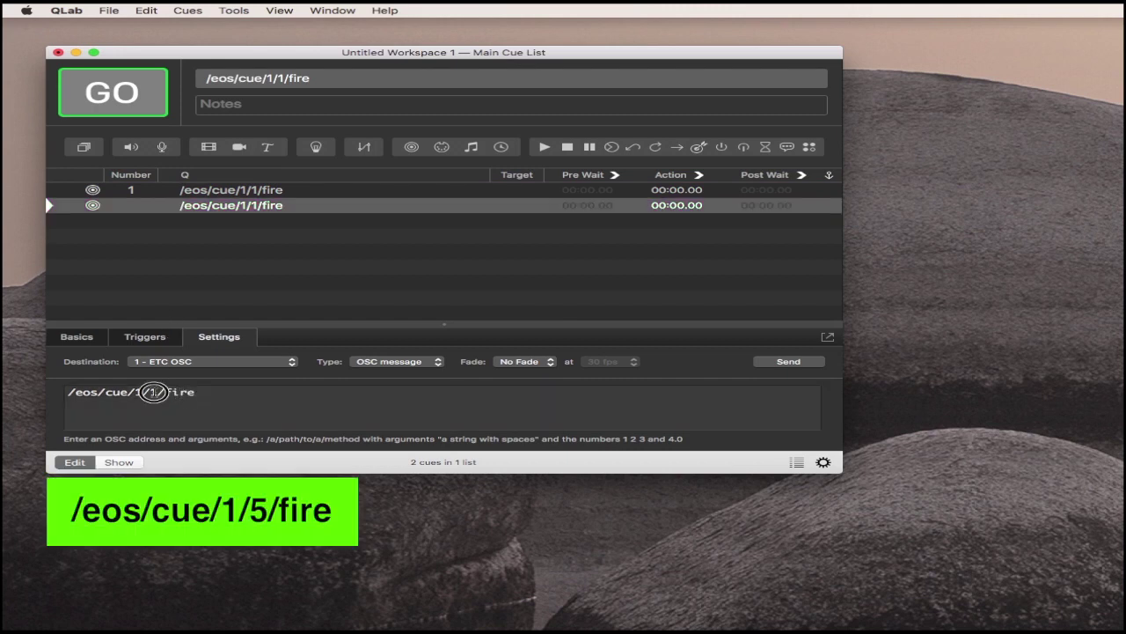
{"action": "type", "text": "5"}
{"action": "left_click", "coordinate": [244, 394]}
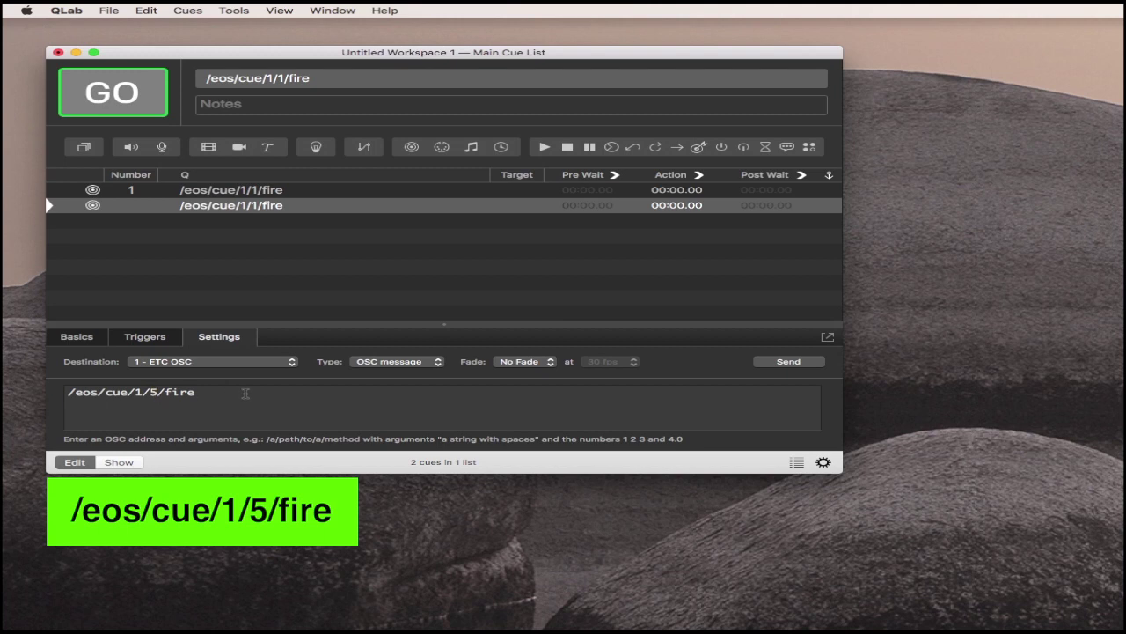
{"action": "left_click", "coordinate": [240, 227]}
Delete the cue number from the first /eos/cue/1/1/fire cue.
{"action": "left_click", "coordinate": [137, 191]}
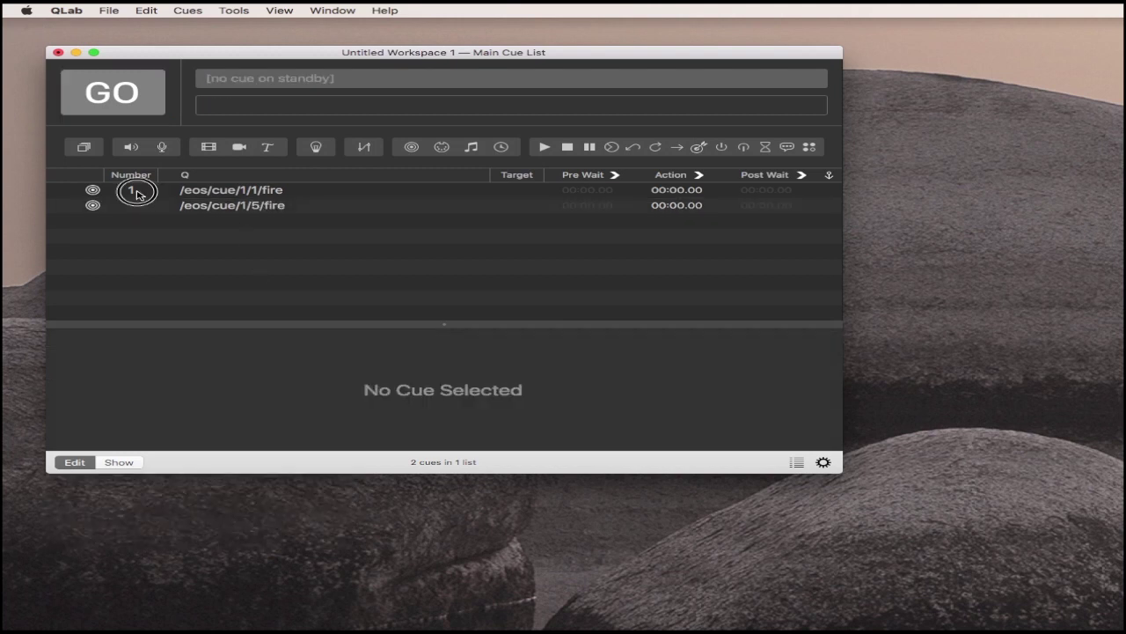
{"action": "left_click", "coordinate": [138, 208]}
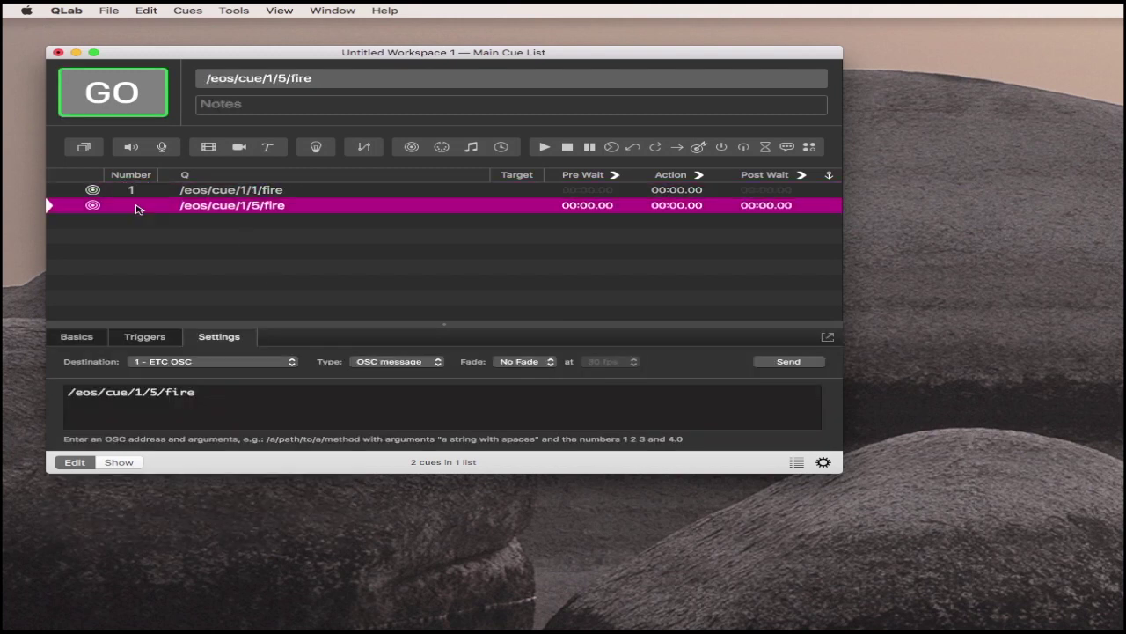
{"action": "left_click", "coordinate": [277, 190]}
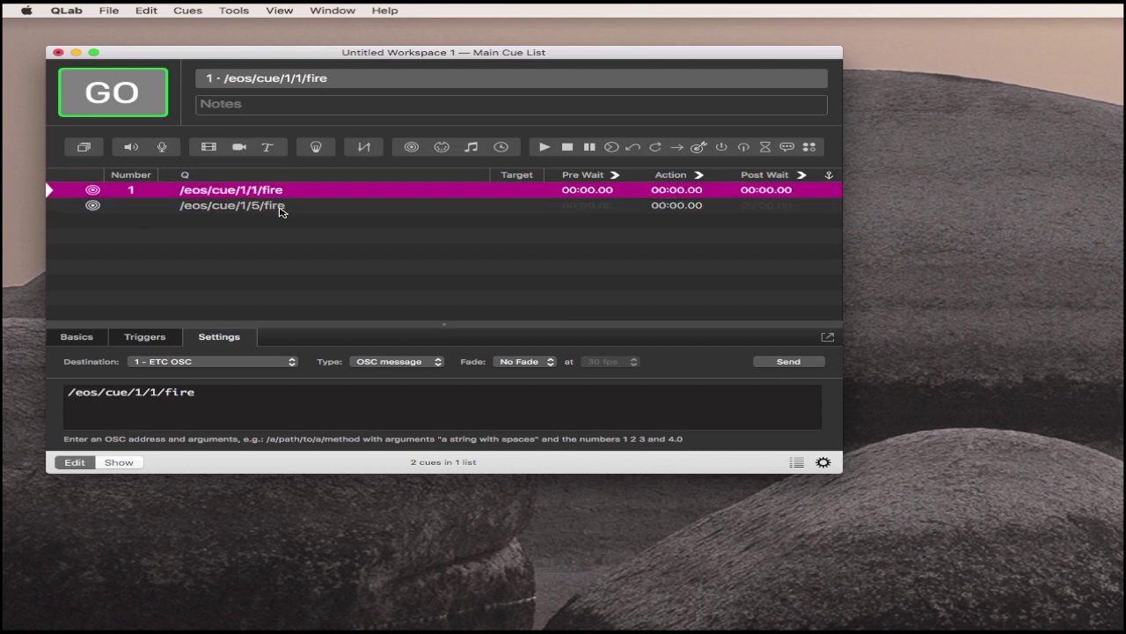
{"action": "left_click", "coordinate": [280, 206]}
{"action": "left_click", "coordinate": [283, 192]}
{"action": "double_click", "coordinate": [136, 191]}
{"action": "key", "text": "BackSpace"}
{"action": "left_click", "coordinate": [156, 240]}
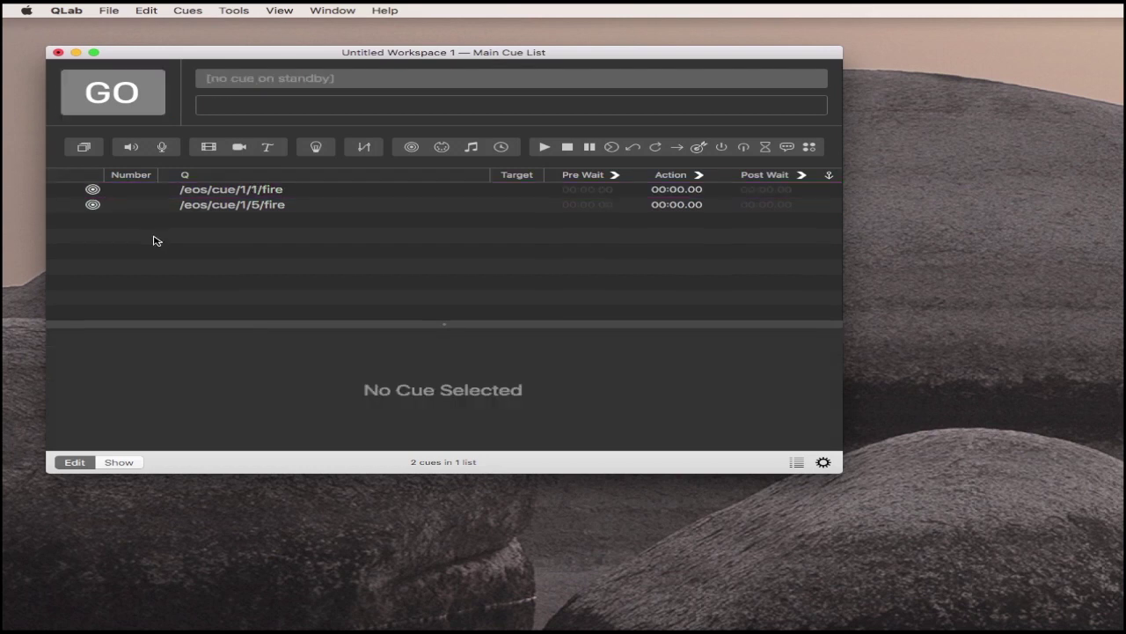
Clear the QLab cue selection and close the Eos File browser to show Preshow cues 1–11.
{"action": "left_click", "coordinate": [349, 193]}
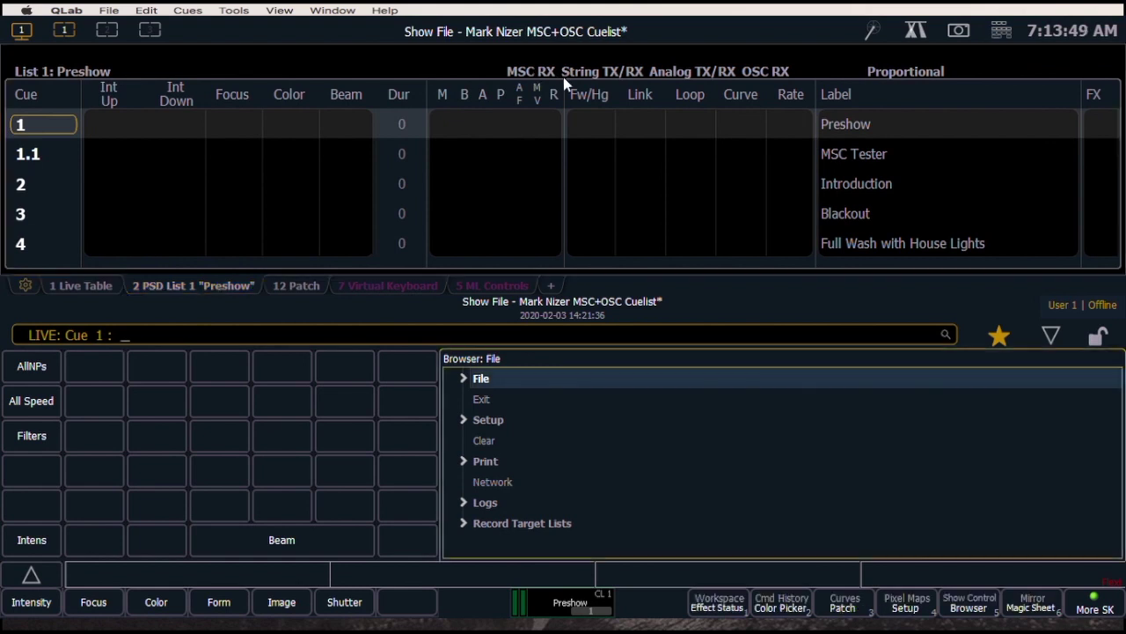
{"action": "key", "text": "Escape"}
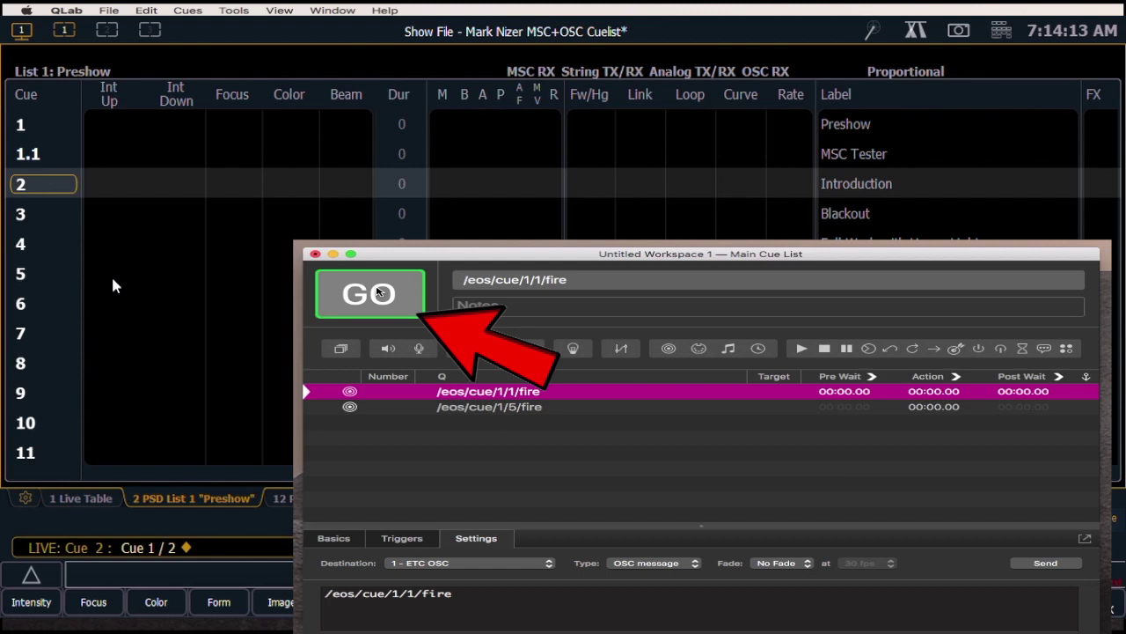
Fire the OSC cues to run Eos cues 1 and 5, then re-fire the first to restore cue 1.
{"action": "left_click", "coordinate": [376, 291]}
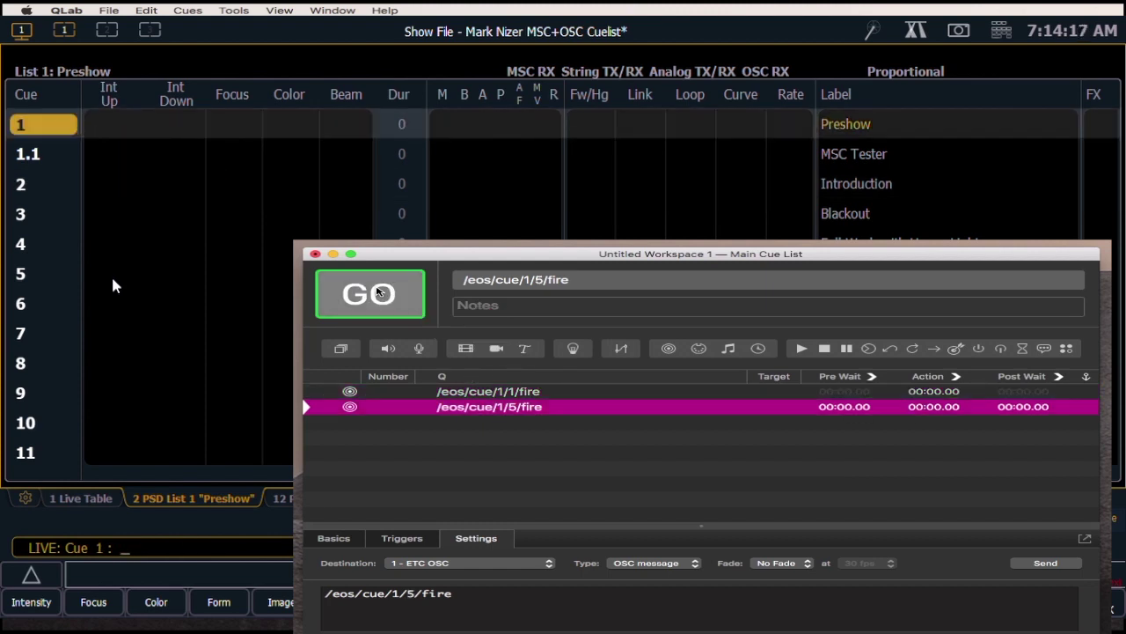
{"action": "left_click", "coordinate": [377, 291]}
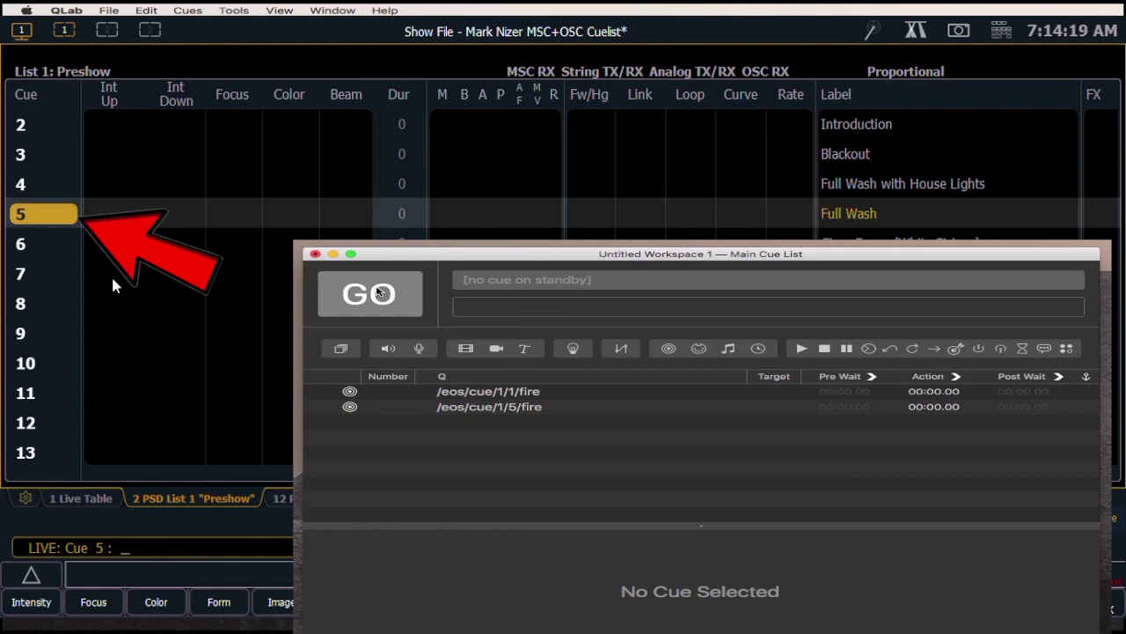
{"action": "left_click", "coordinate": [333, 394]}
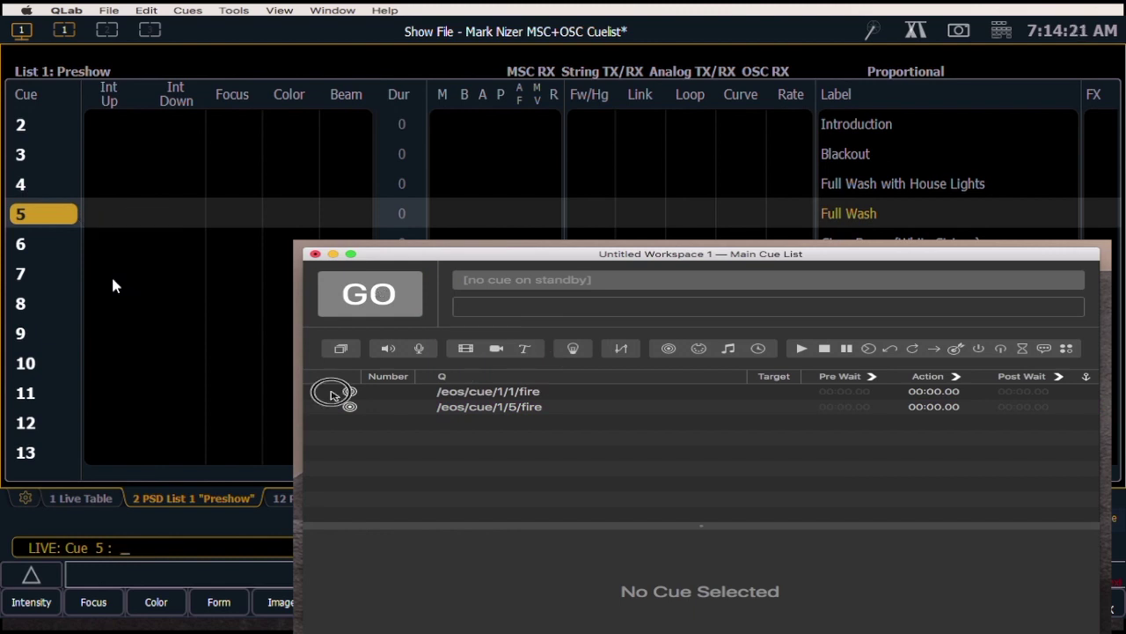
{"action": "left_click", "coordinate": [355, 293]}
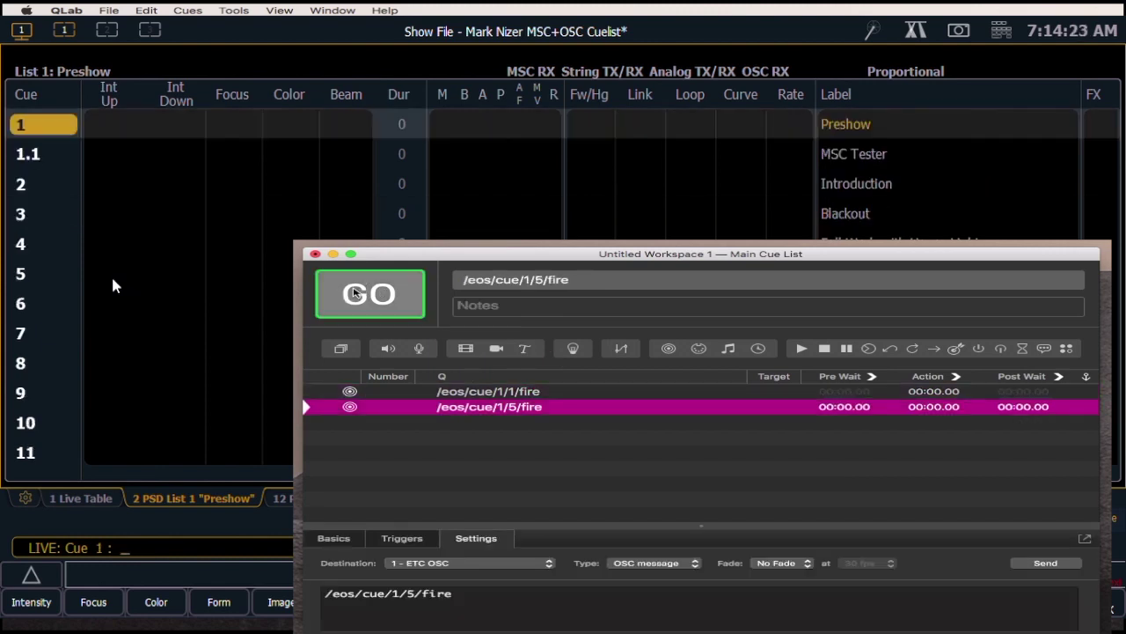